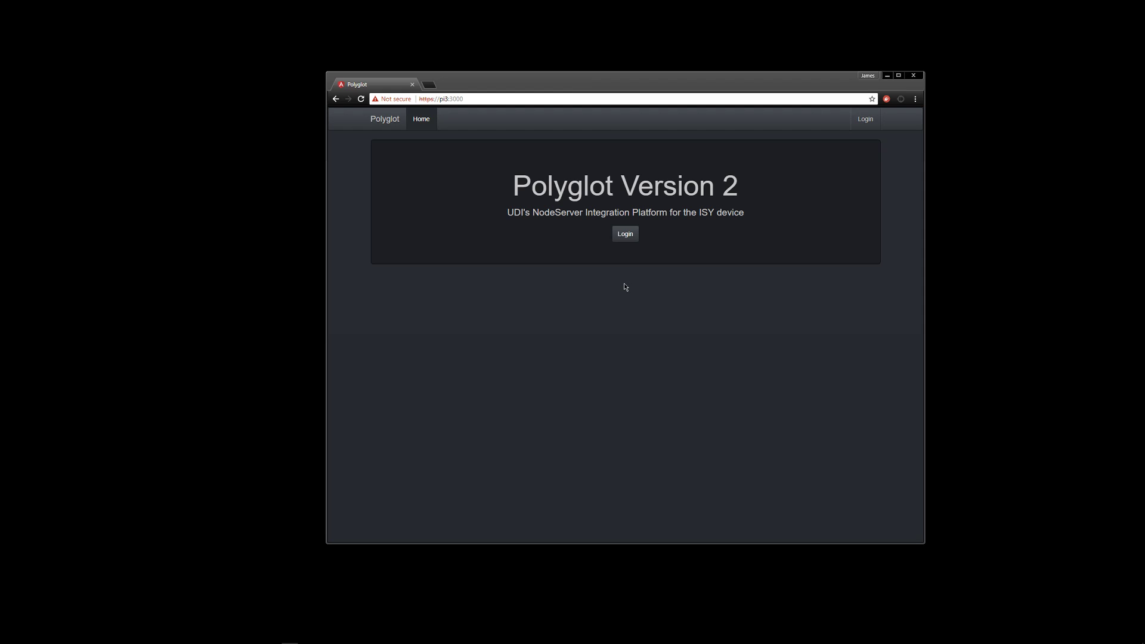
Log in to Polyglot V2 and review the dashboard warning that ISY credentials are missing
{"action": "left_click", "coordinate": [624, 234]}
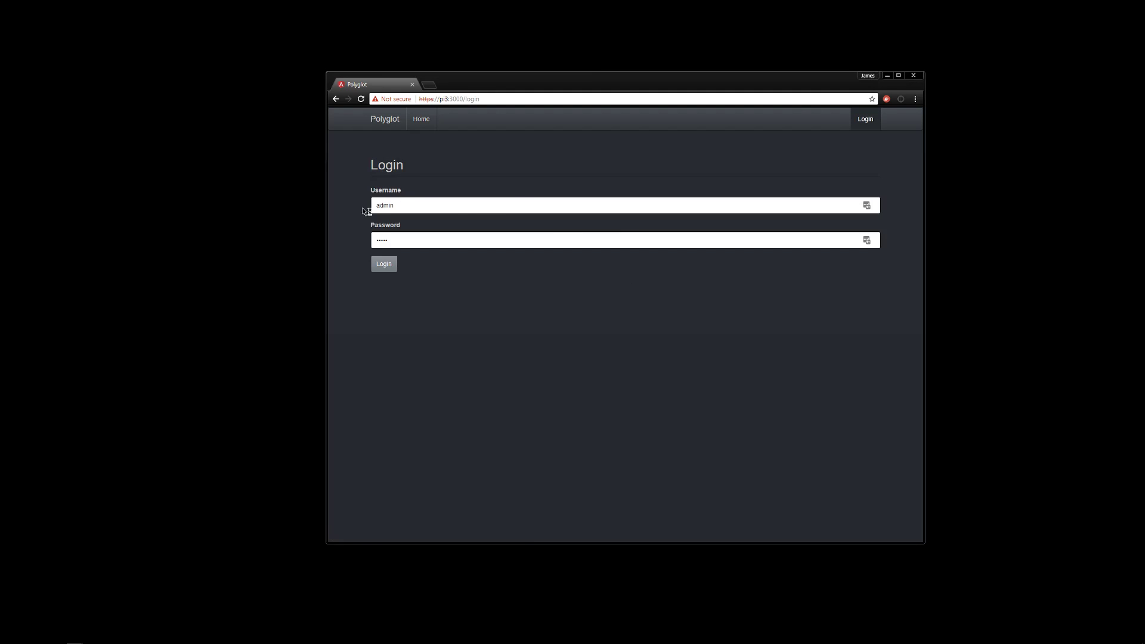
{"action": "left_click", "coordinate": [388, 270]}
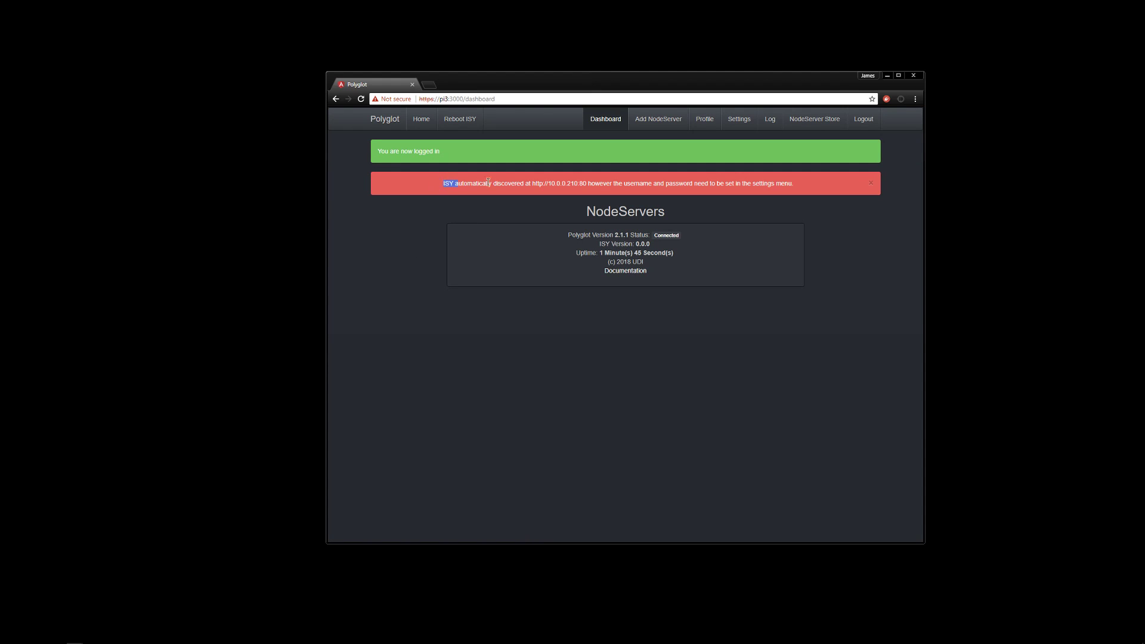
{"action": "left_click_drag", "start_coordinate": [502, 183], "coordinate": [657, 186]}
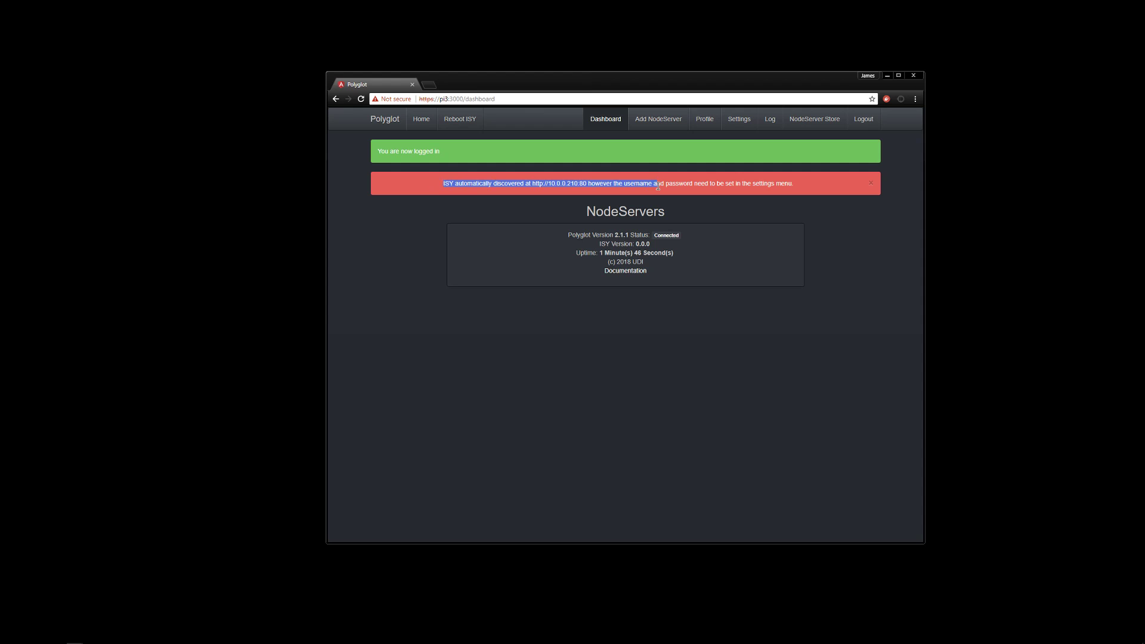
{"action": "left_click", "coordinate": [551, 183]}
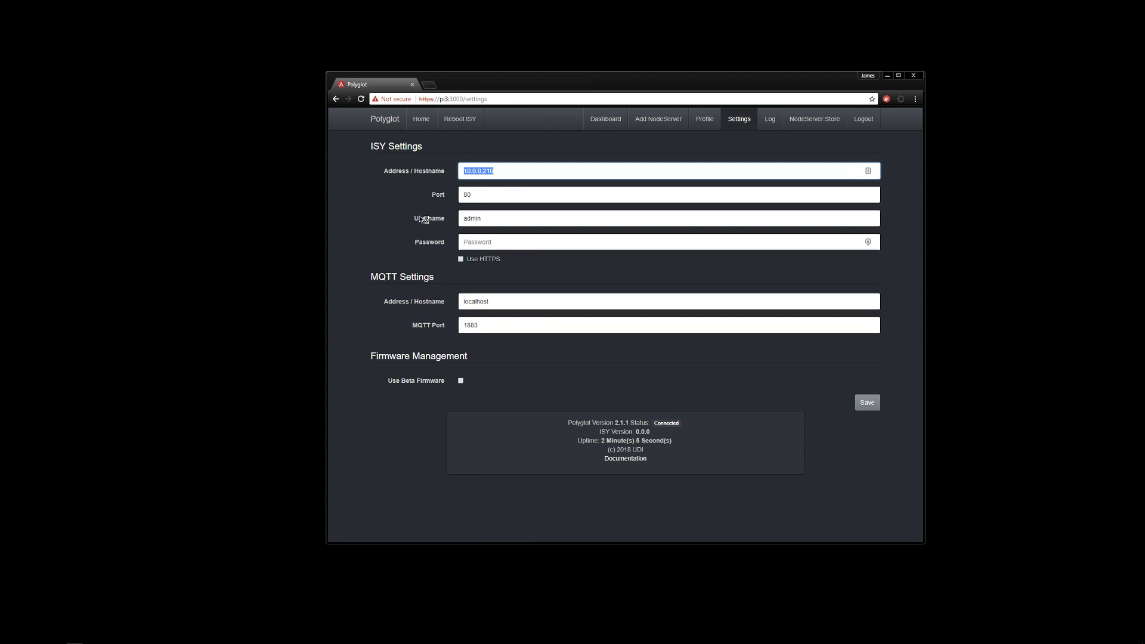
Set the ISY port to 443, enable HTTPS, enter the ISY password and save; ISY Version reads 5.0.12
{"action": "left_click", "coordinate": [497, 171]}
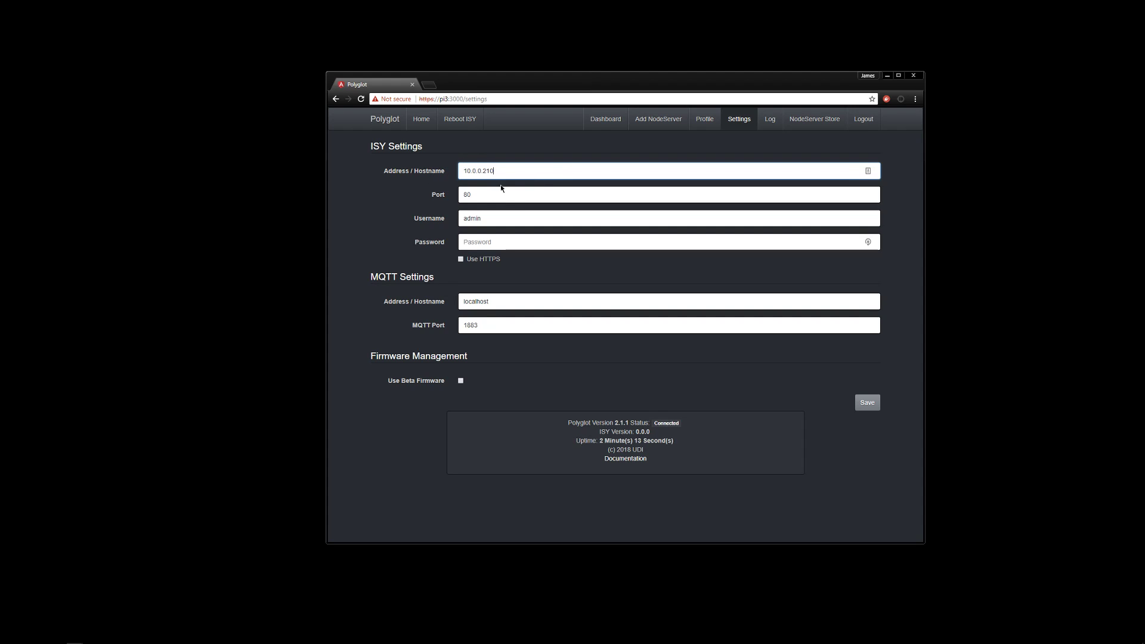
{"action": "double_click", "coordinate": [476, 194]}
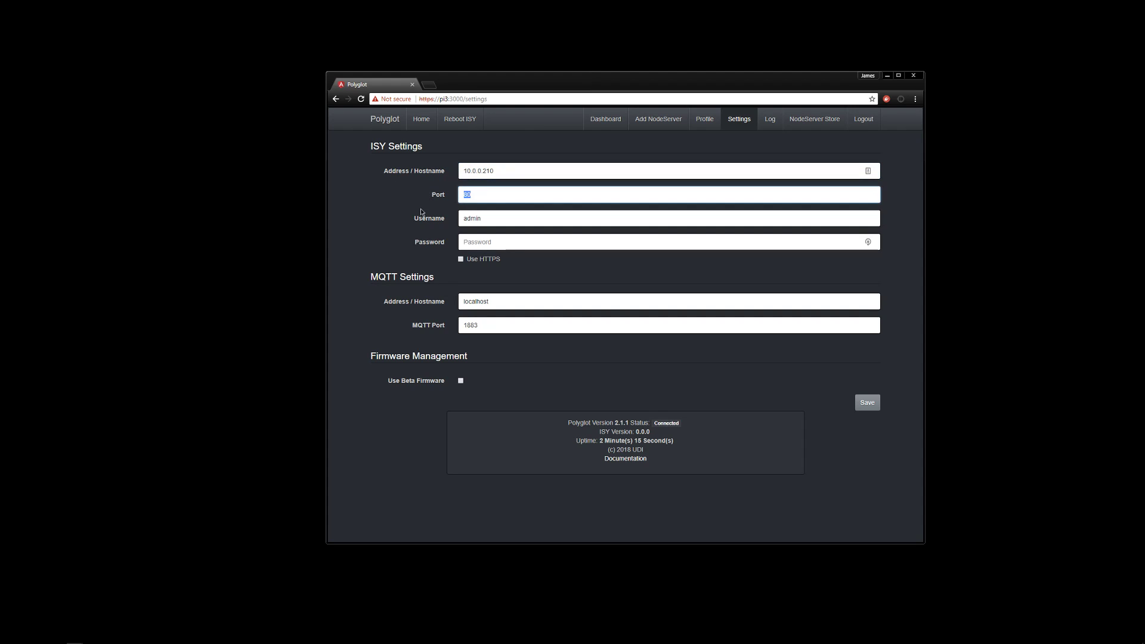
{"action": "type", "text": "443"}
{"action": "left_click", "coordinate": [460, 259]}
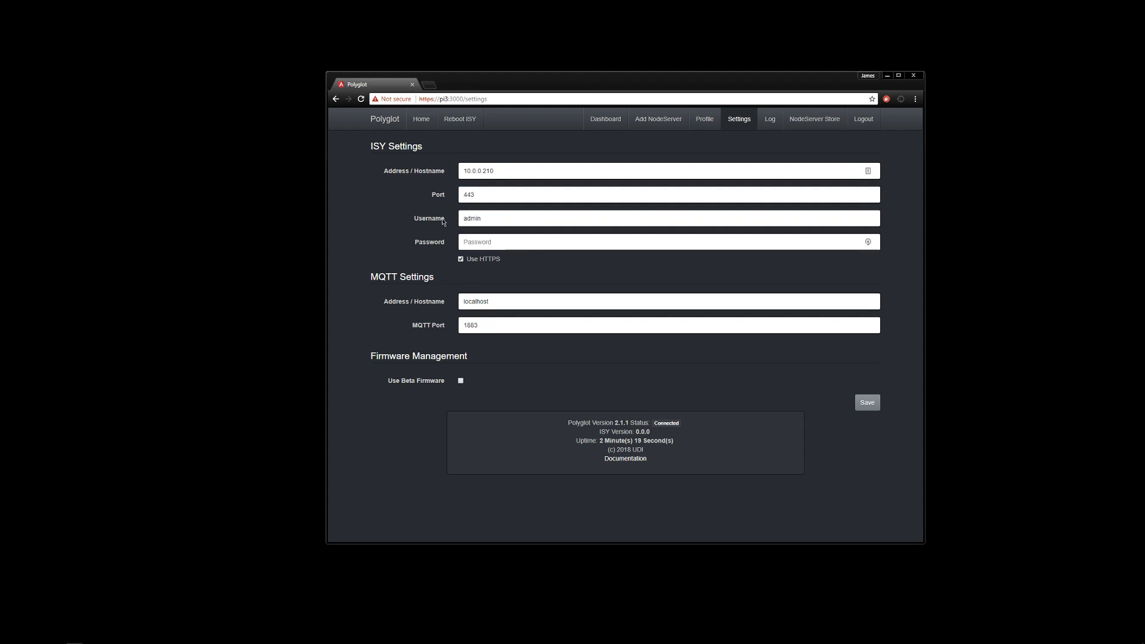
{"action": "left_click", "coordinate": [494, 238]}
{"action": "type", "text": "admin"}
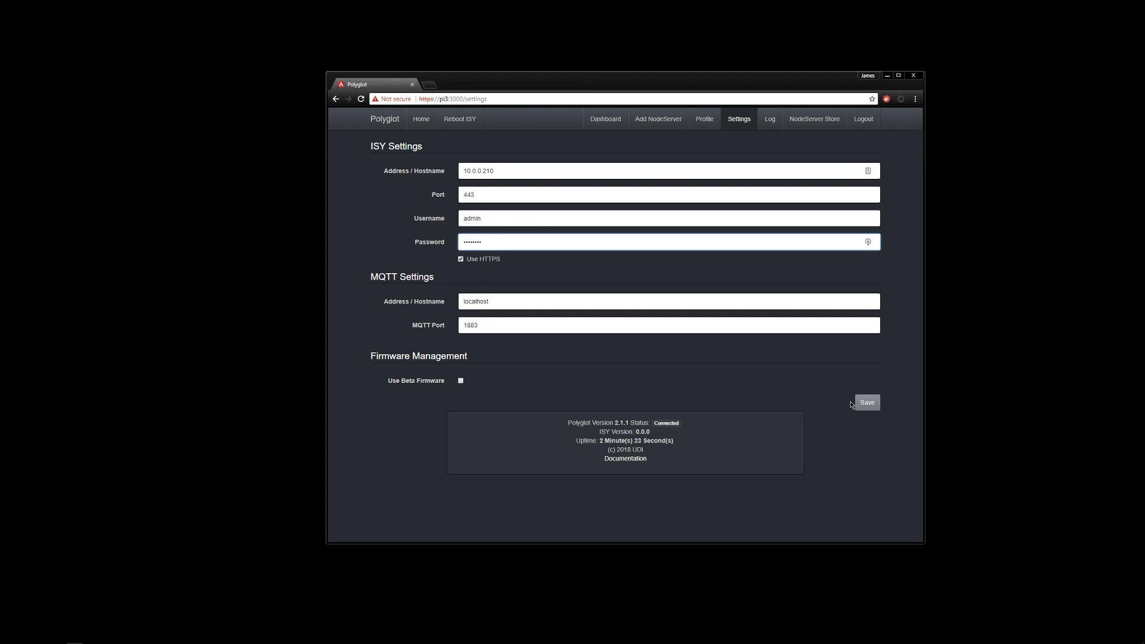
{"action": "left_click", "coordinate": [866, 403]}
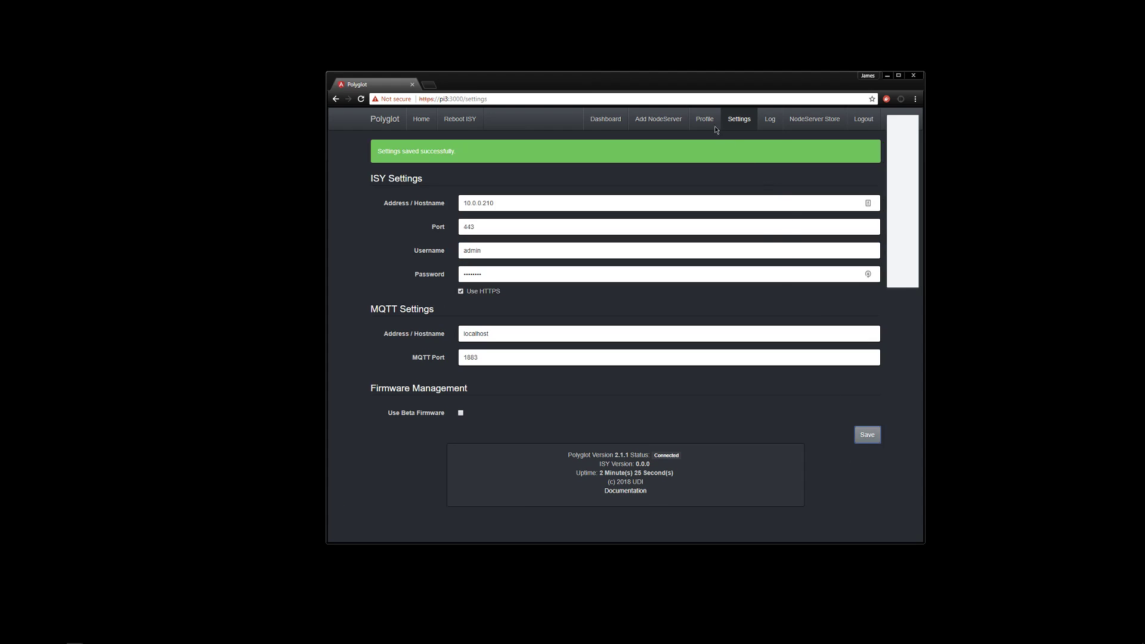
{"action": "left_click", "coordinate": [846, 278]}
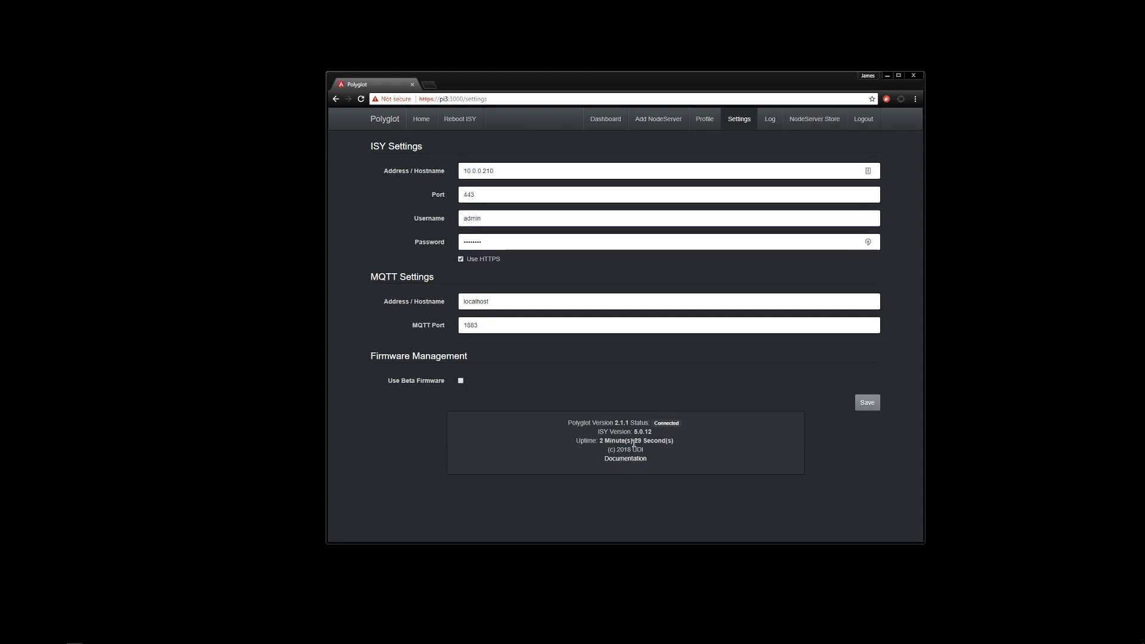
{"action": "left_click_drag", "start_coordinate": [634, 431], "coordinate": [653, 431]}
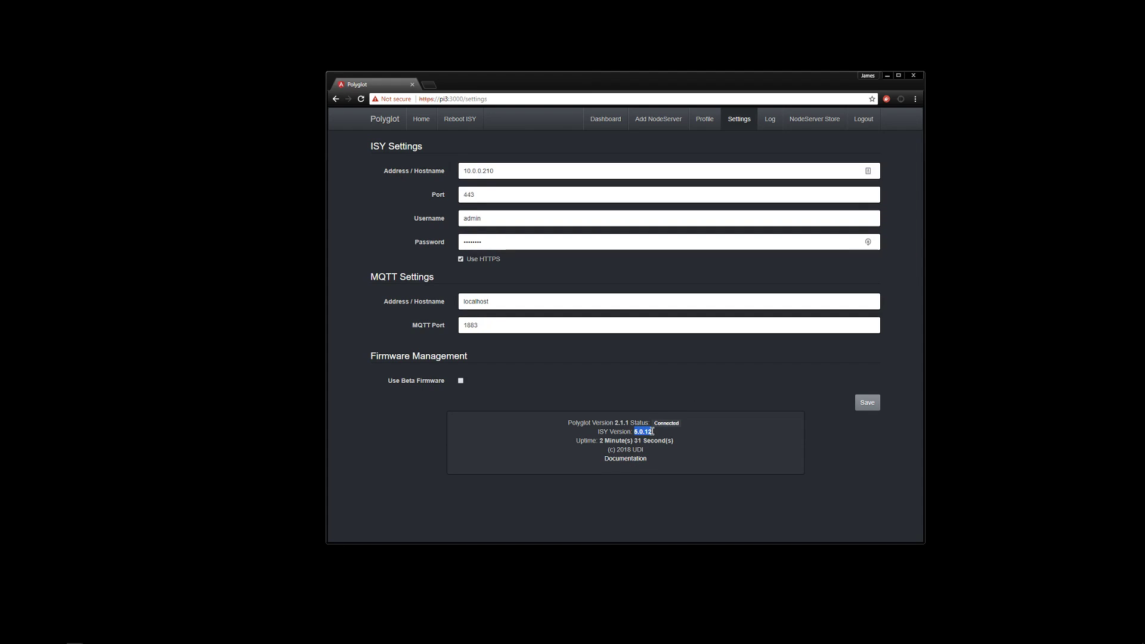
Look over the user Profile settings page
{"action": "left_click", "coordinate": [746, 431]}
{"action": "left_click", "coordinate": [705, 120]}
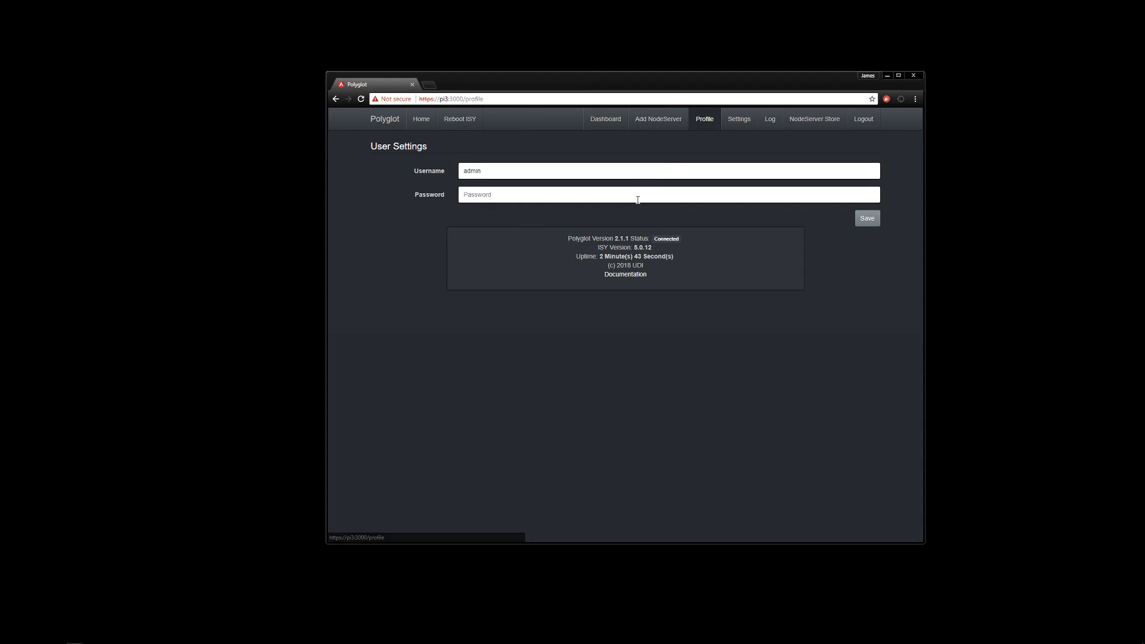
{"action": "left_click", "coordinate": [487, 195]}
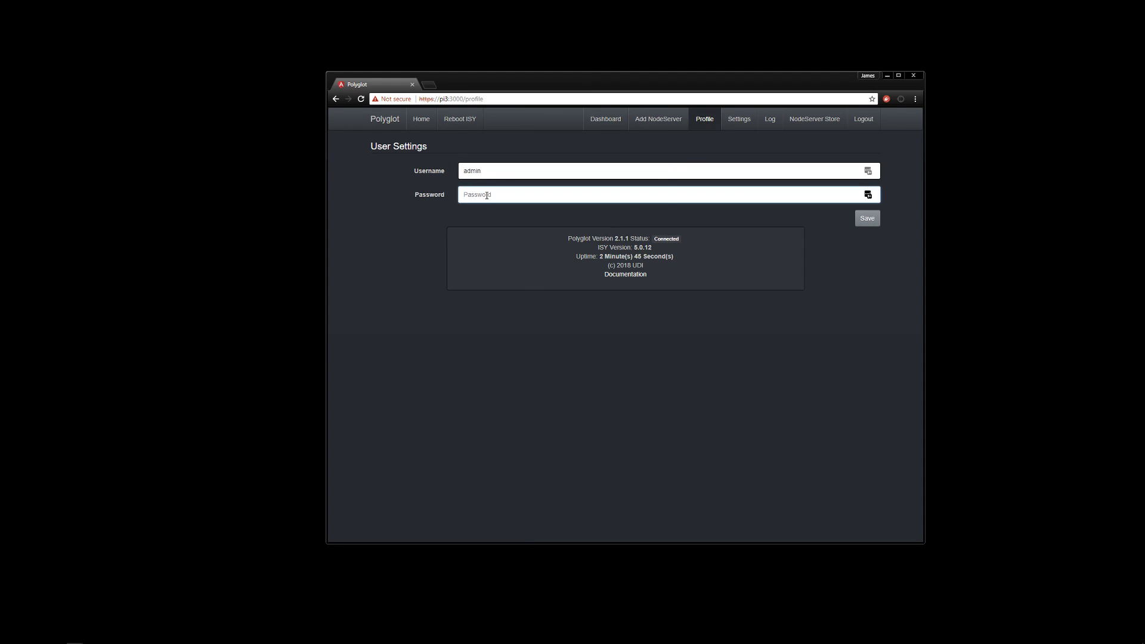
Open Add NodeServer, which reports no uninstalled NodeServers are available
{"action": "left_click", "coordinate": [670, 121]}
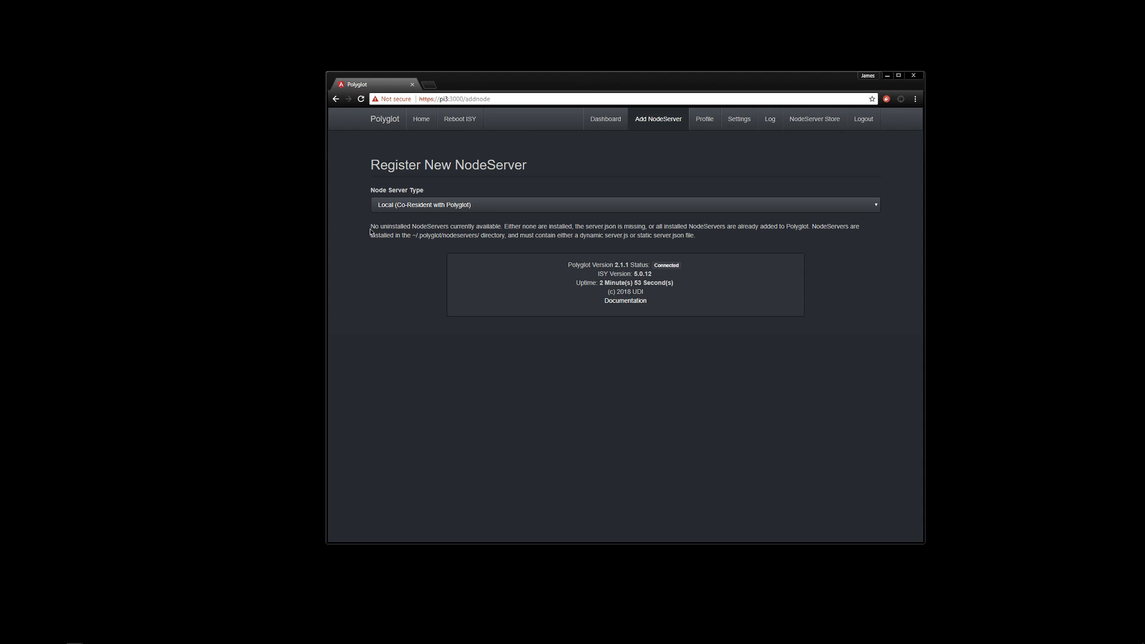
{"action": "left_click_drag", "start_coordinate": [370, 226], "coordinate": [660, 226]}
{"action": "left_click", "coordinate": [636, 233]}
Navigate between Dashboard and Home, ending on the empty NodeServers dashboard
{"action": "left_click", "coordinate": [605, 119]}
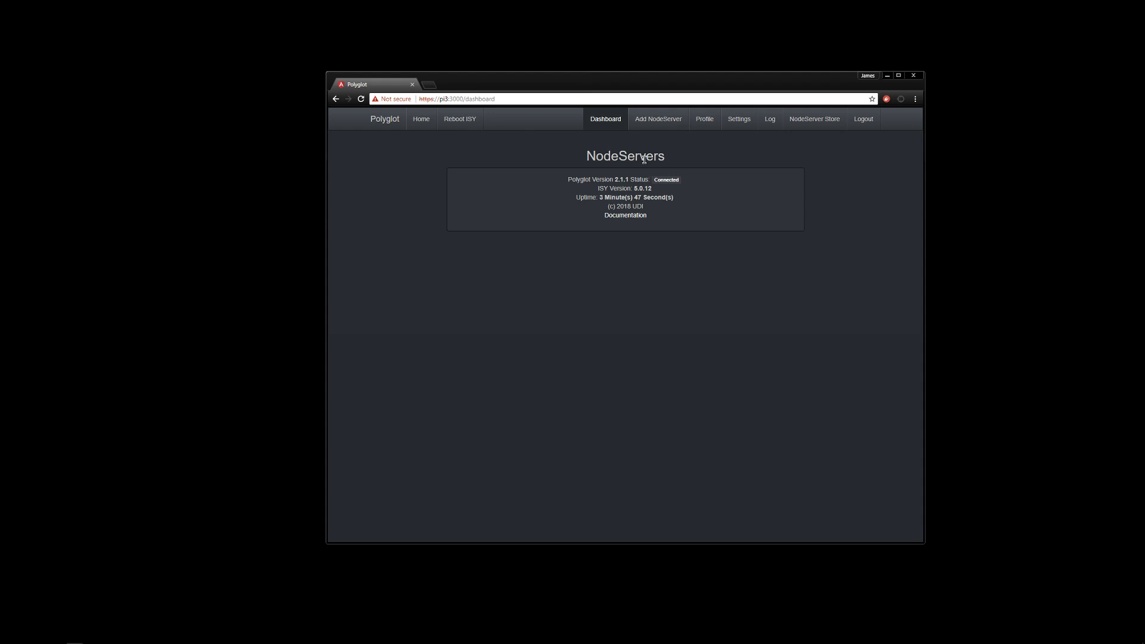
{"action": "left_click", "coordinate": [421, 119]}
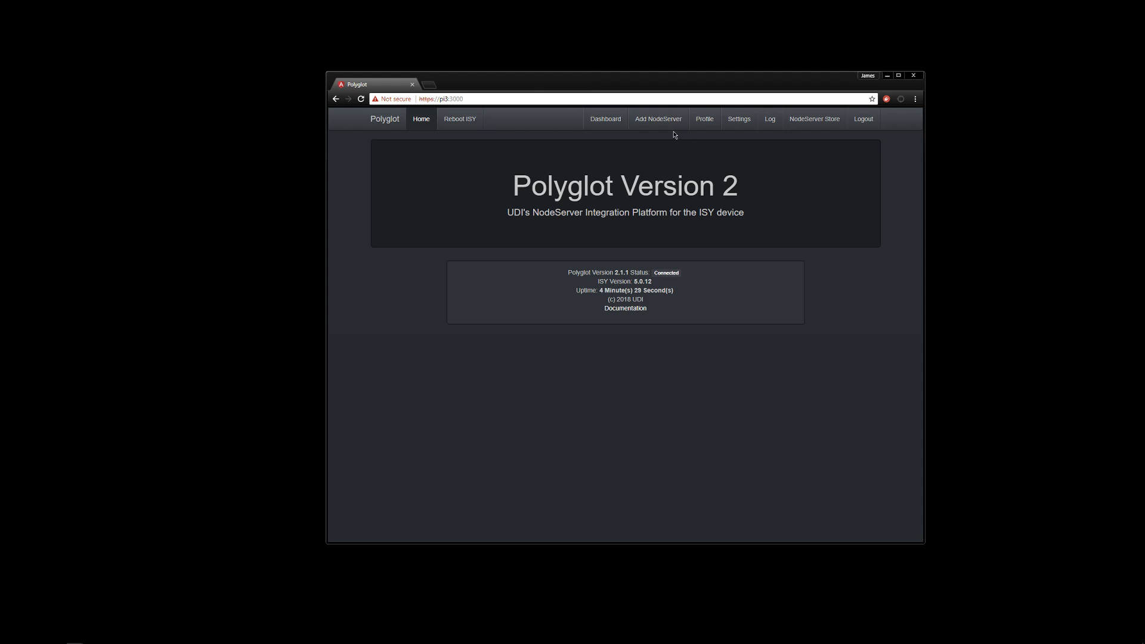
{"action": "left_click", "coordinate": [613, 120]}
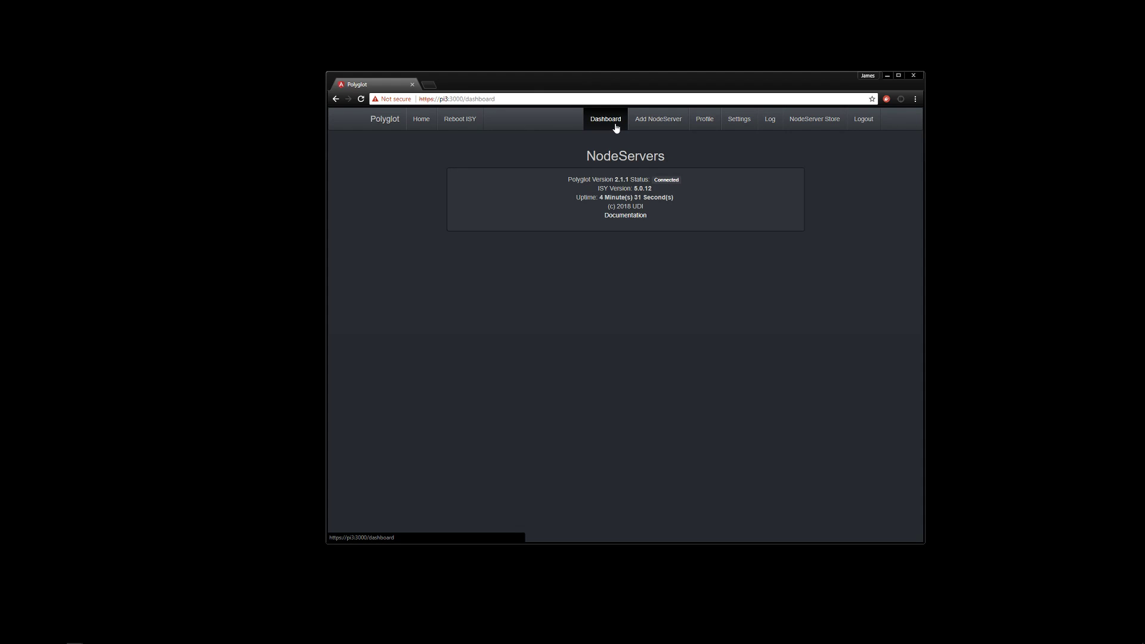
Open the NodeServer Store and scroll its 23 entries to locate LiFX
{"action": "left_click", "coordinate": [803, 120]}
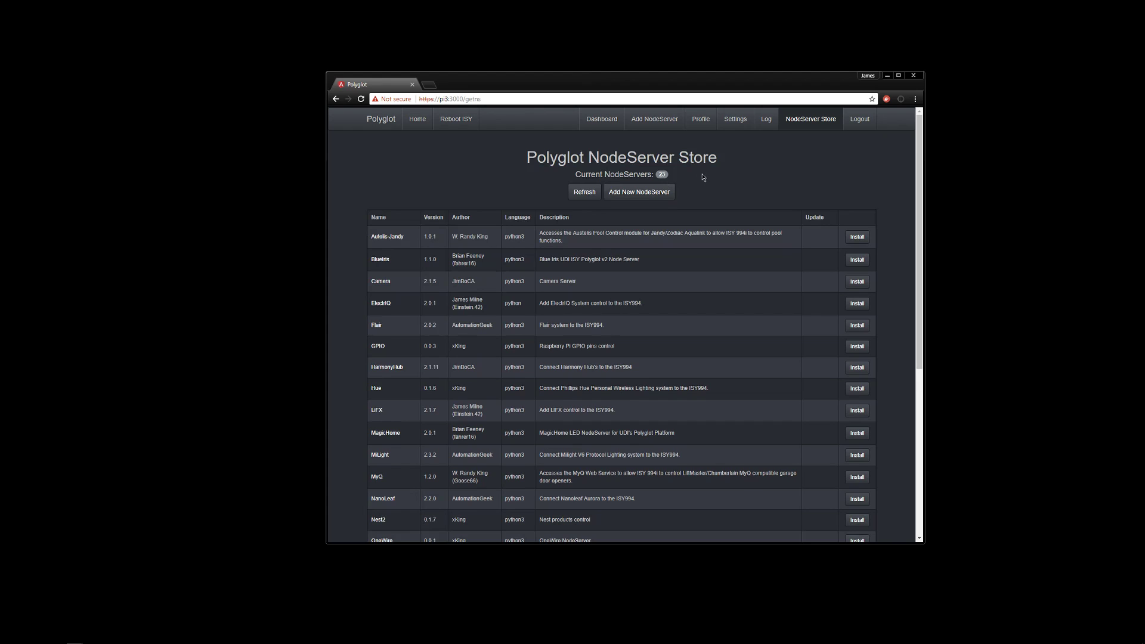
{"action": "scroll", "coordinate": [703, 177], "scroll_direction": "down", "scroll_amount": 5}
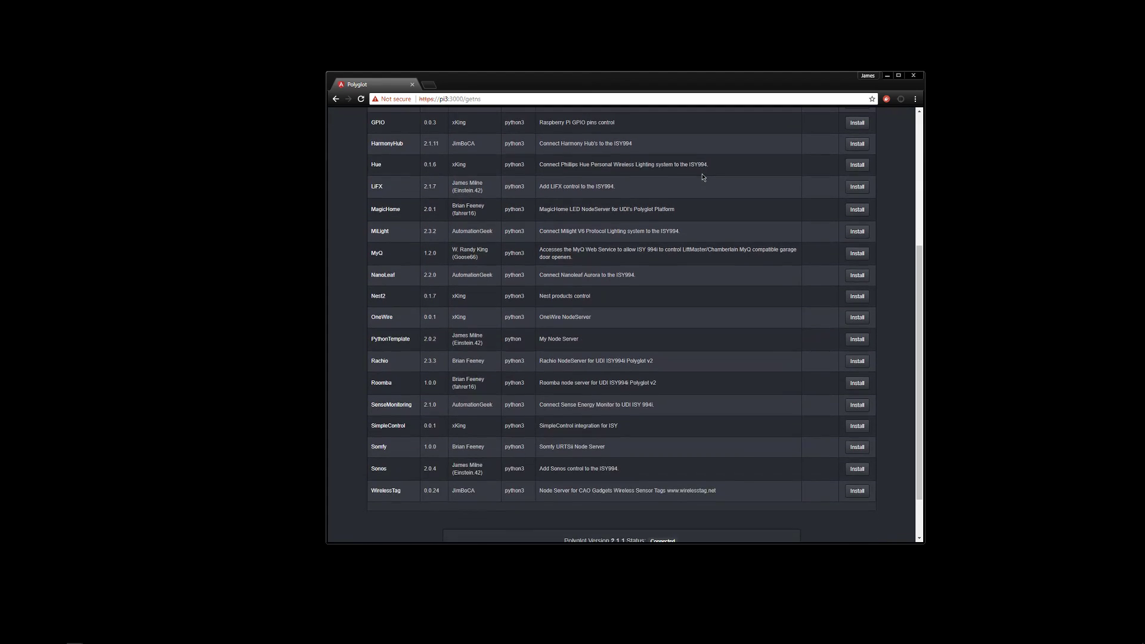
{"action": "scroll", "coordinate": [703, 177], "scroll_direction": "up", "scroll_amount": 3}
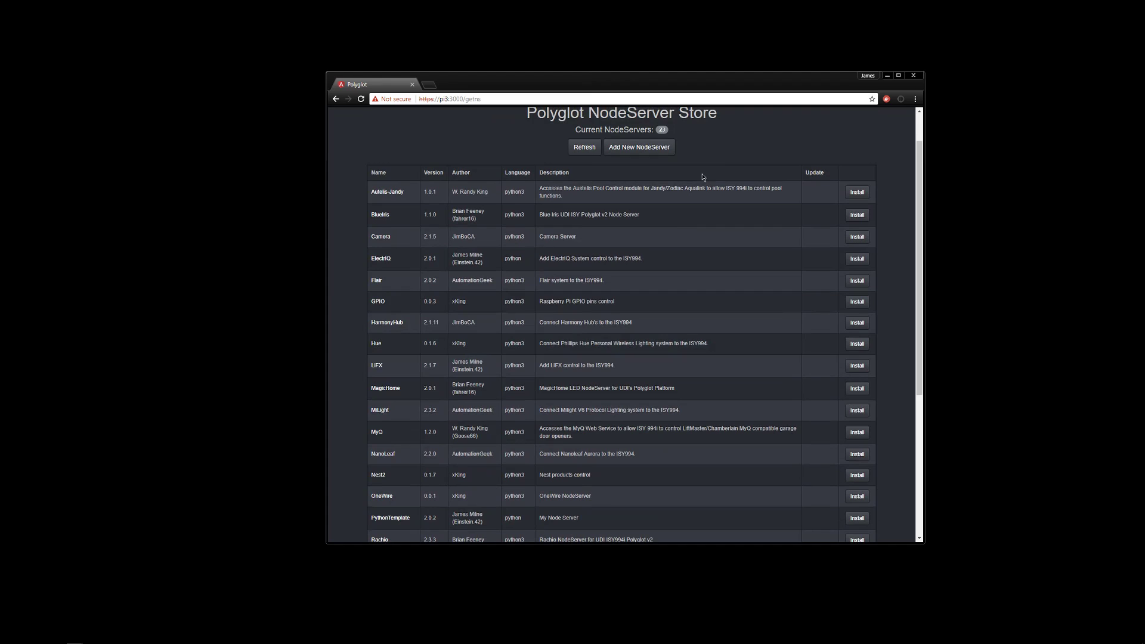
{"action": "scroll", "coordinate": [474, 195], "scroll_direction": "down", "scroll_amount": 1}
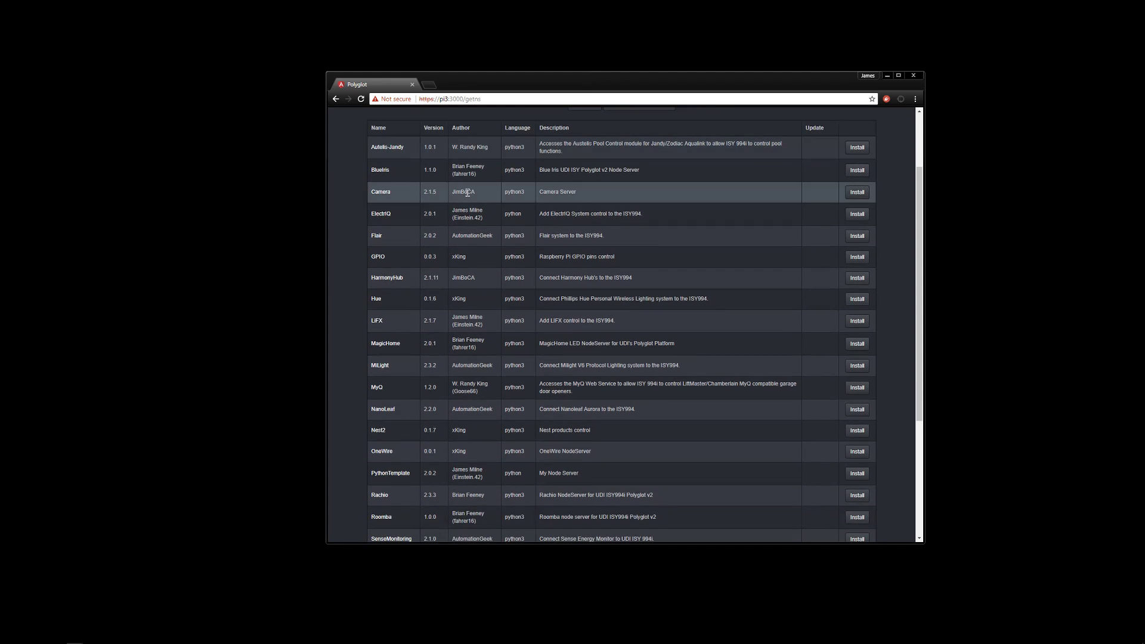
{"action": "scroll", "coordinate": [466, 192], "scroll_direction": "down", "scroll_amount": 5}
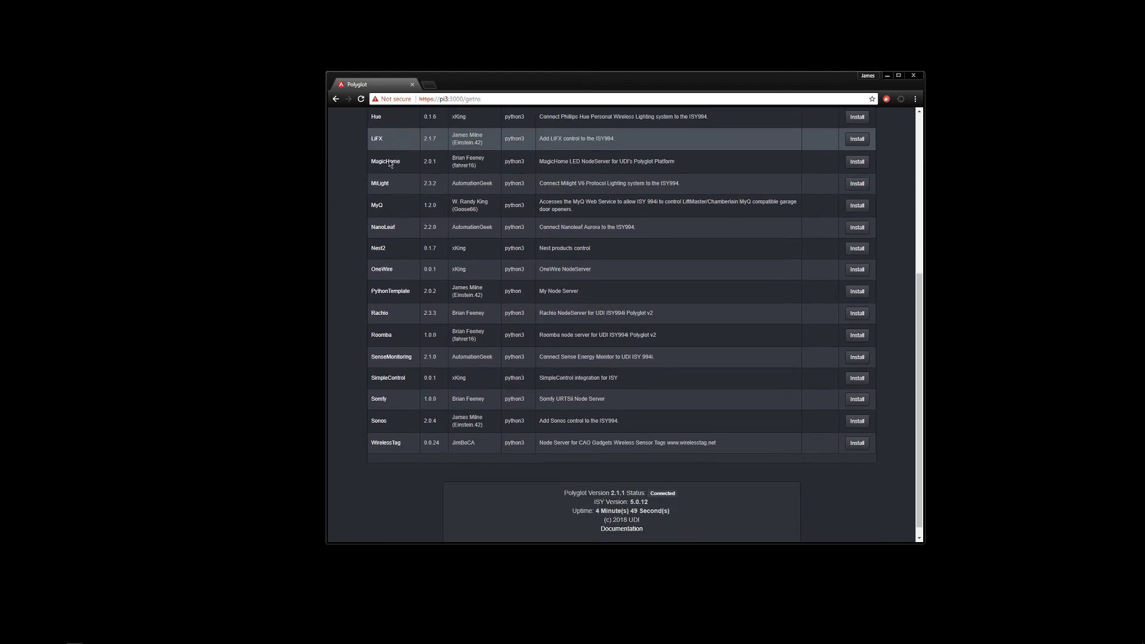
{"action": "scroll", "coordinate": [604, 254], "scroll_direction": "up", "scroll_amount": 5}
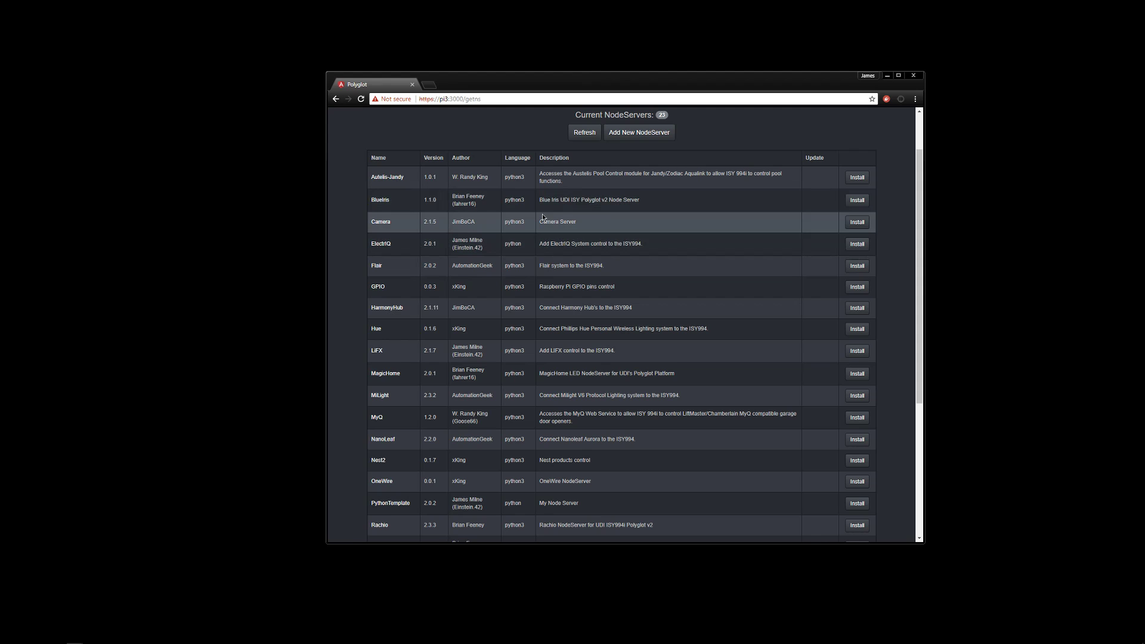
{"action": "scroll", "coordinate": [543, 218], "scroll_direction": "up", "scroll_amount": 2}
{"action": "scroll", "coordinate": [573, 220], "scroll_direction": "down", "scroll_amount": 2}
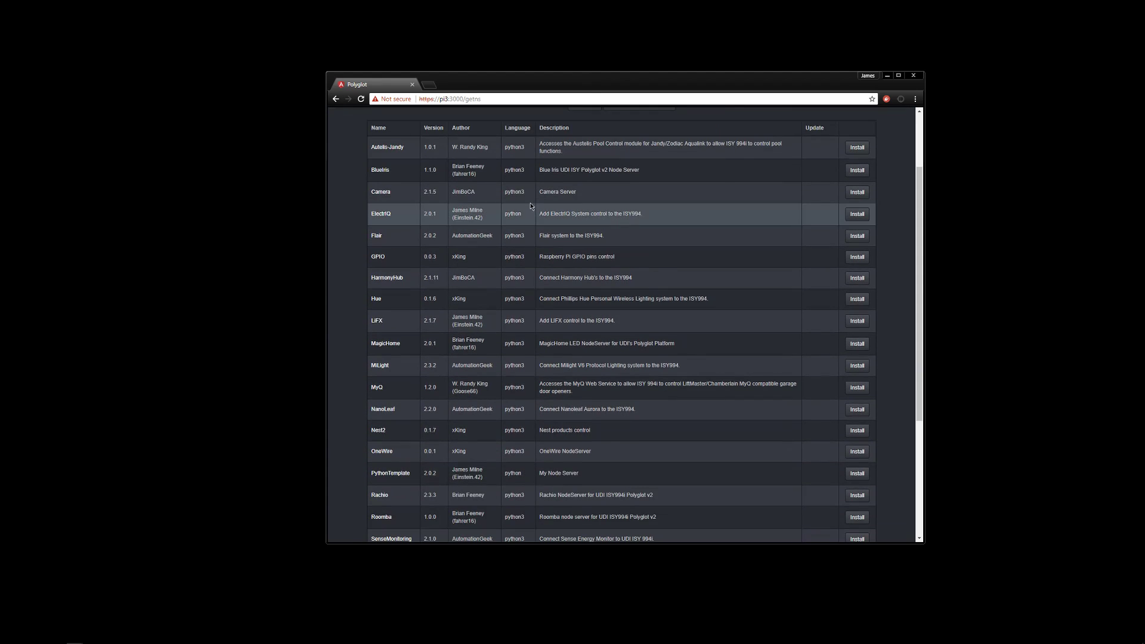
{"action": "scroll", "coordinate": [529, 206], "scroll_direction": "down", "scroll_amount": 1}
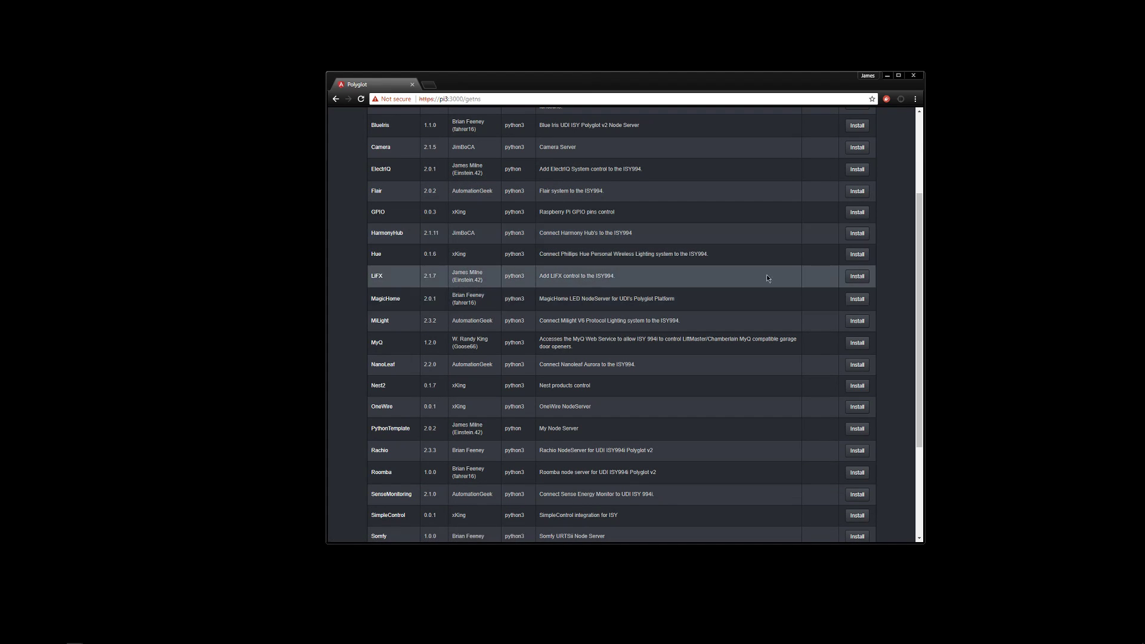
Install the LiFX NodeServer from the store and confirm its clone completed
{"action": "left_click", "coordinate": [856, 279]}
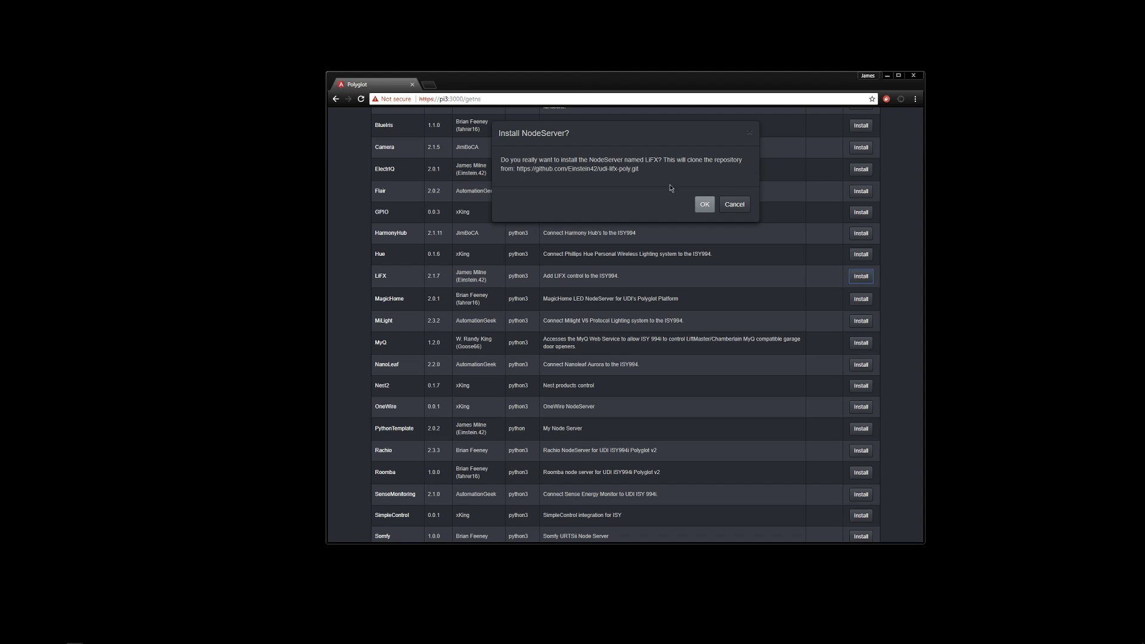
{"action": "left_click", "coordinate": [704, 203]}
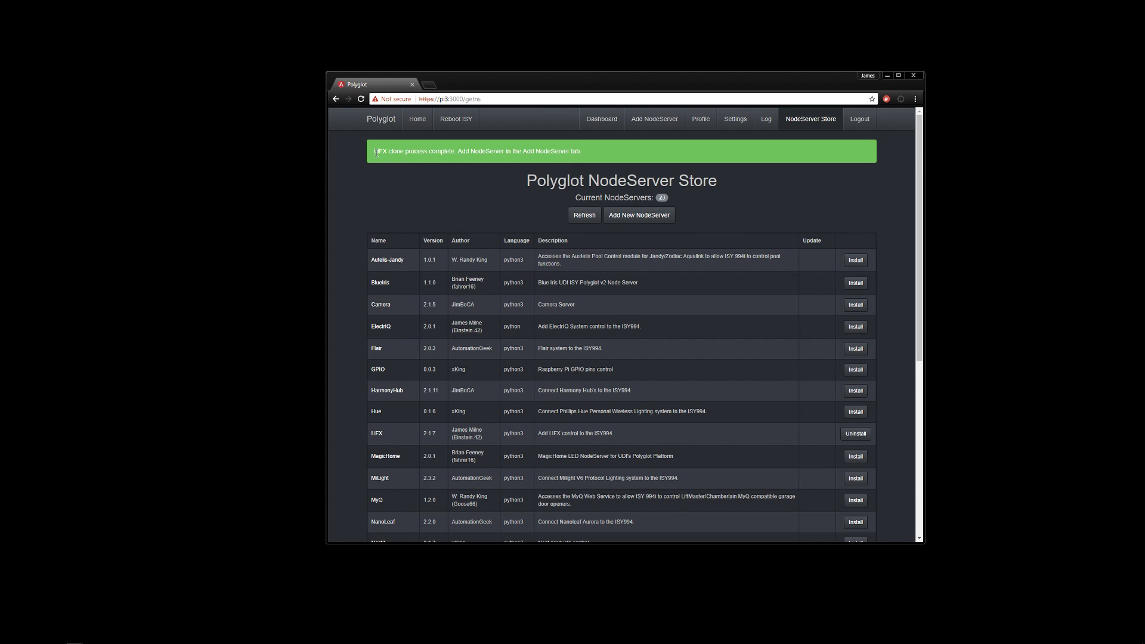
{"action": "left_click_drag", "start_coordinate": [376, 151], "coordinate": [583, 152]}
{"action": "left_click", "coordinate": [592, 153]}
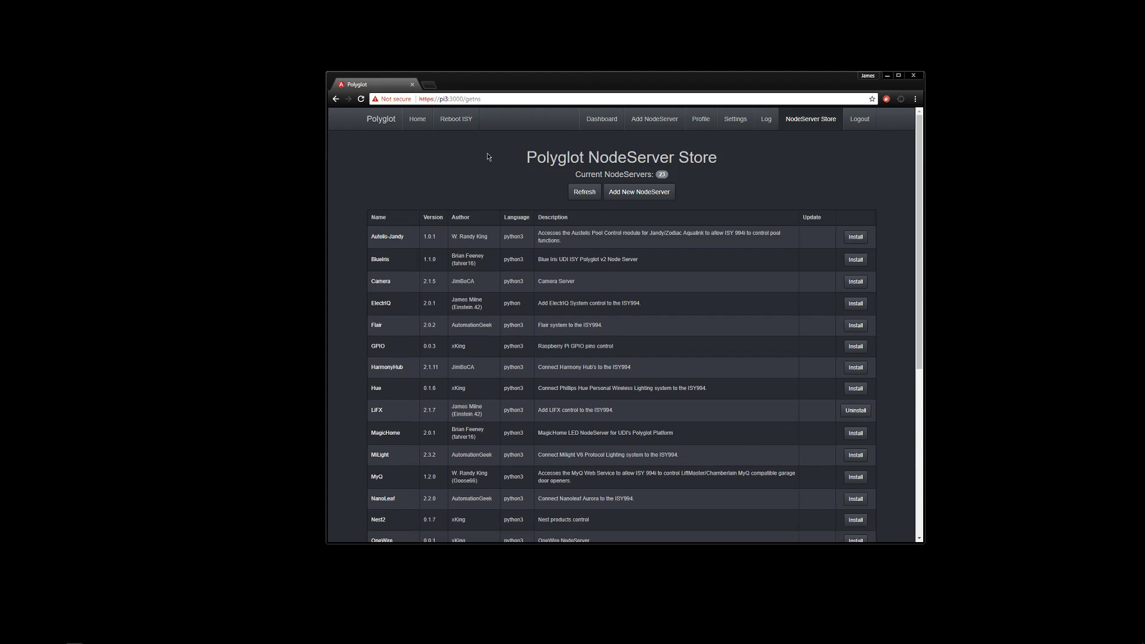
{"action": "left_click", "coordinate": [767, 122]}
{"action": "left_click", "coordinate": [617, 179]}
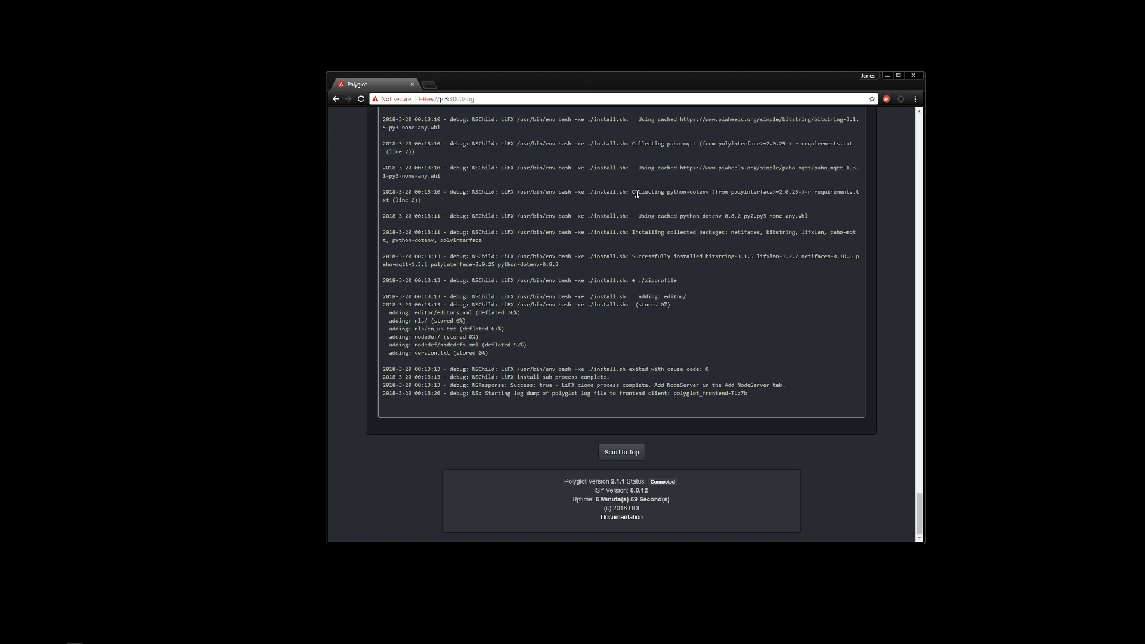
{"action": "scroll", "coordinate": [622, 188], "scroll_direction": "up", "scroll_amount": 3}
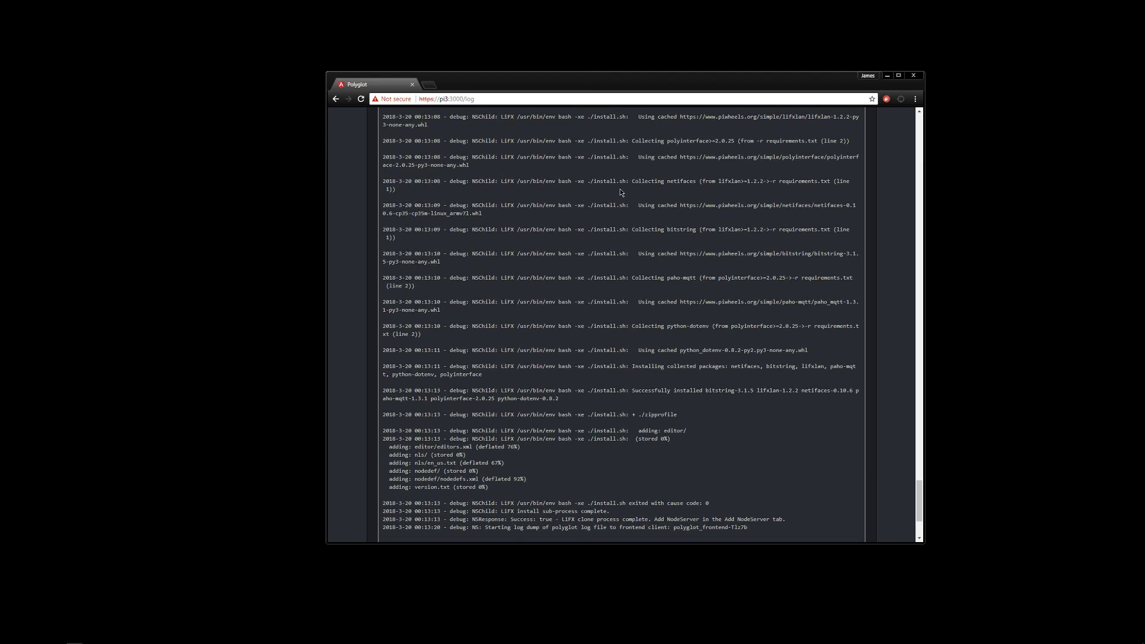
{"action": "scroll", "coordinate": [620, 192], "scroll_direction": "up", "scroll_amount": 2}
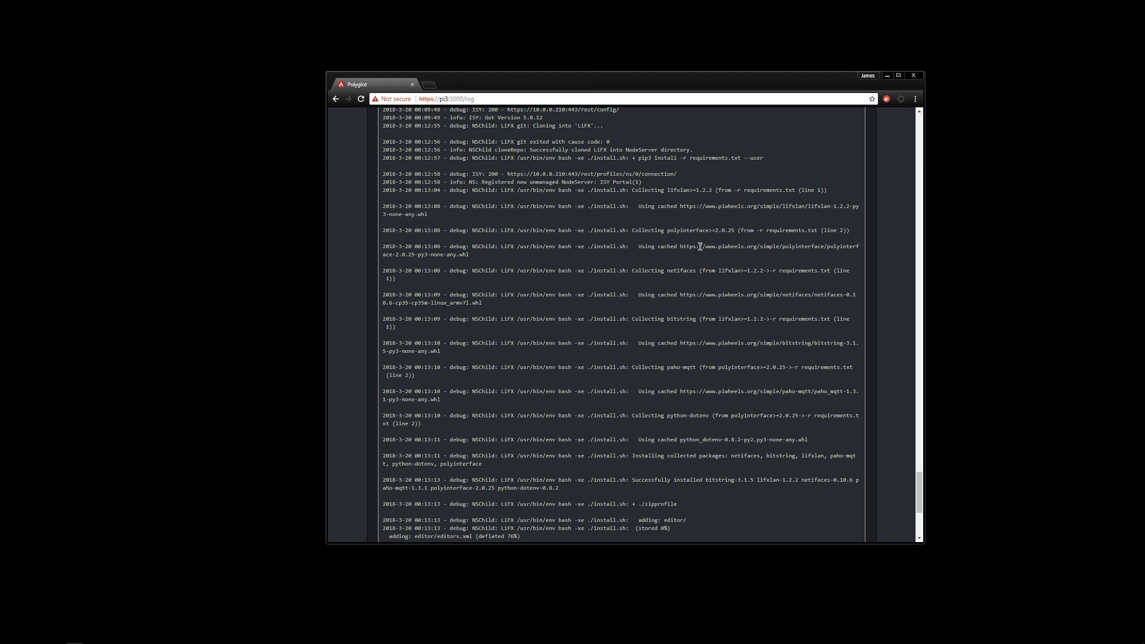
{"action": "double_click", "coordinate": [685, 231]}
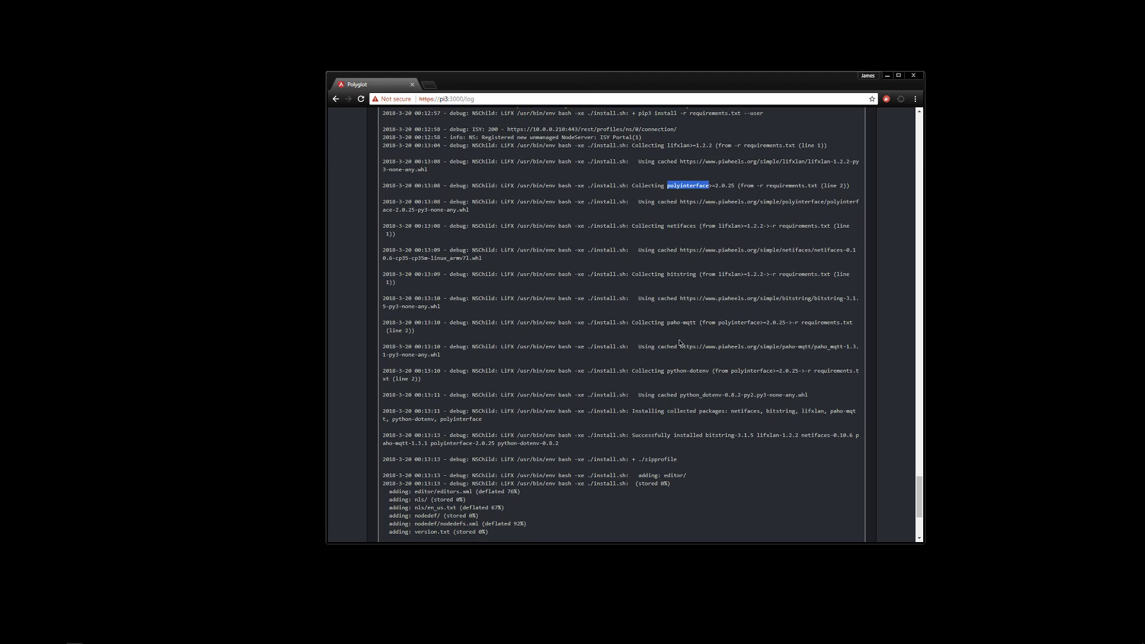
{"action": "scroll", "coordinate": [680, 334], "scroll_direction": "down", "scroll_amount": 4}
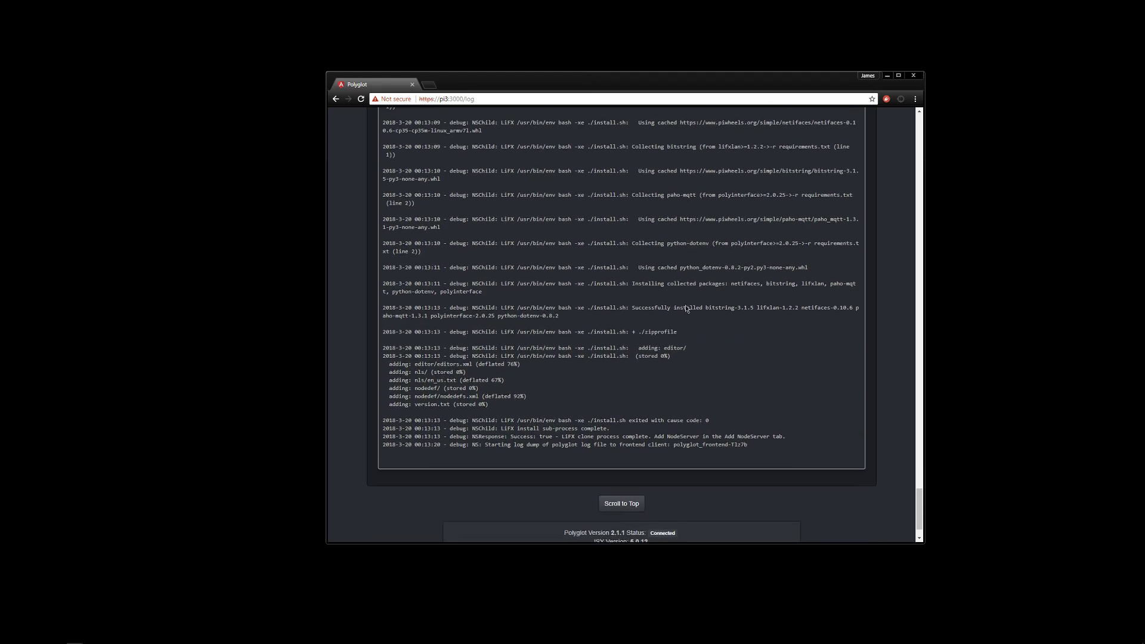
{"action": "scroll", "coordinate": [656, 418], "scroll_direction": "down", "scroll_amount": 1}
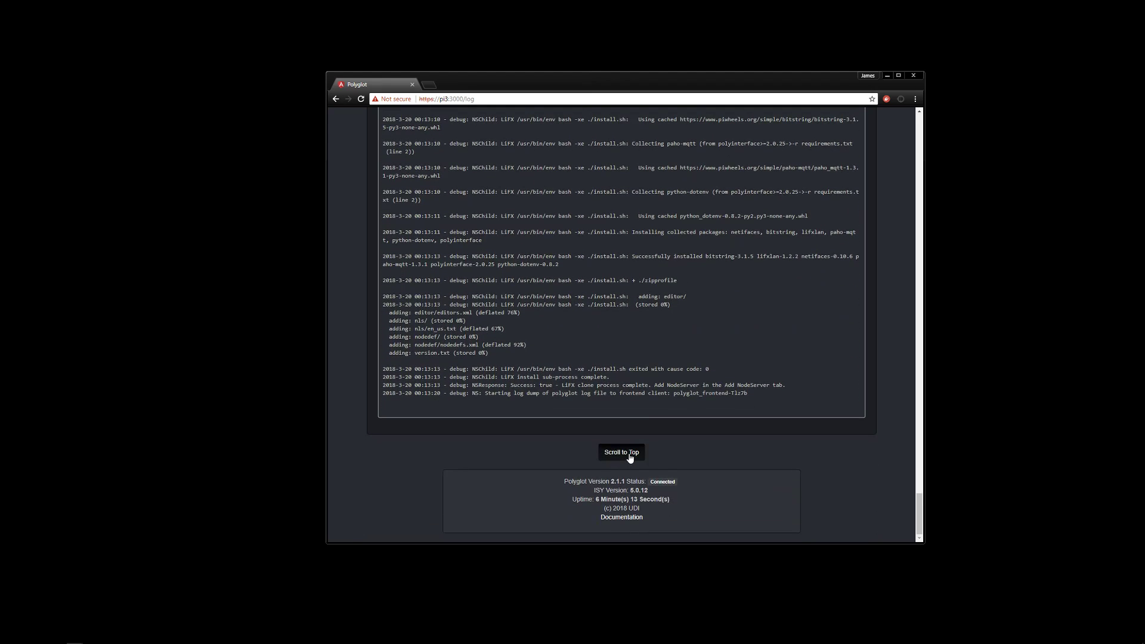
{"action": "left_click", "coordinate": [628, 455]}
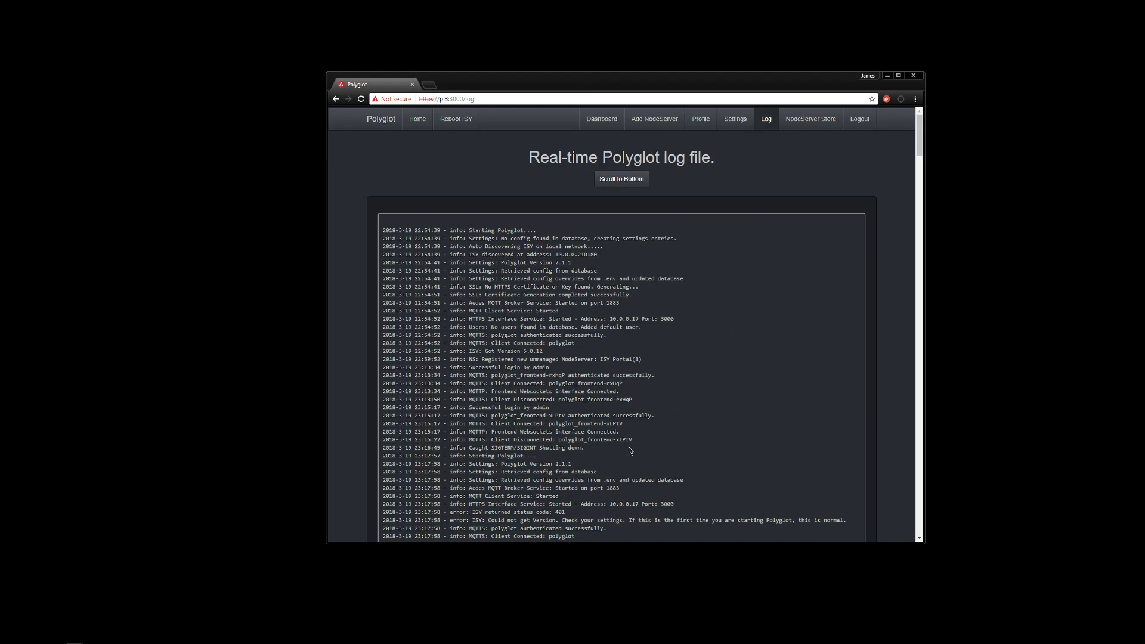
In the Add NodeServer form, choose Local type LiFX in slot 2
{"action": "left_click", "coordinate": [604, 122]}
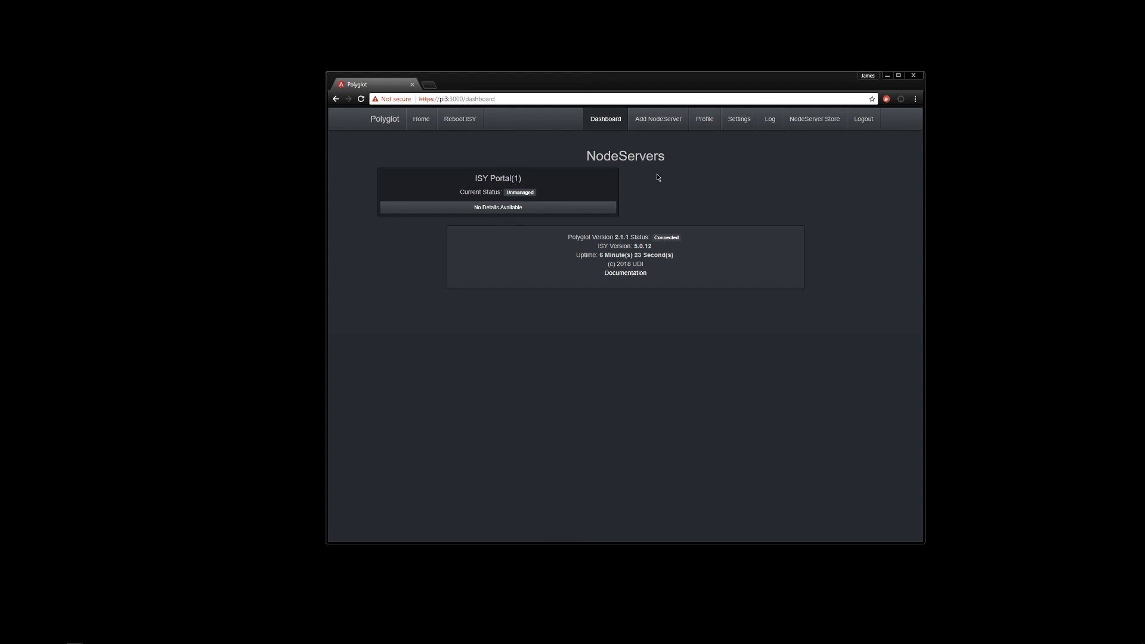
{"action": "left_click", "coordinate": [653, 122]}
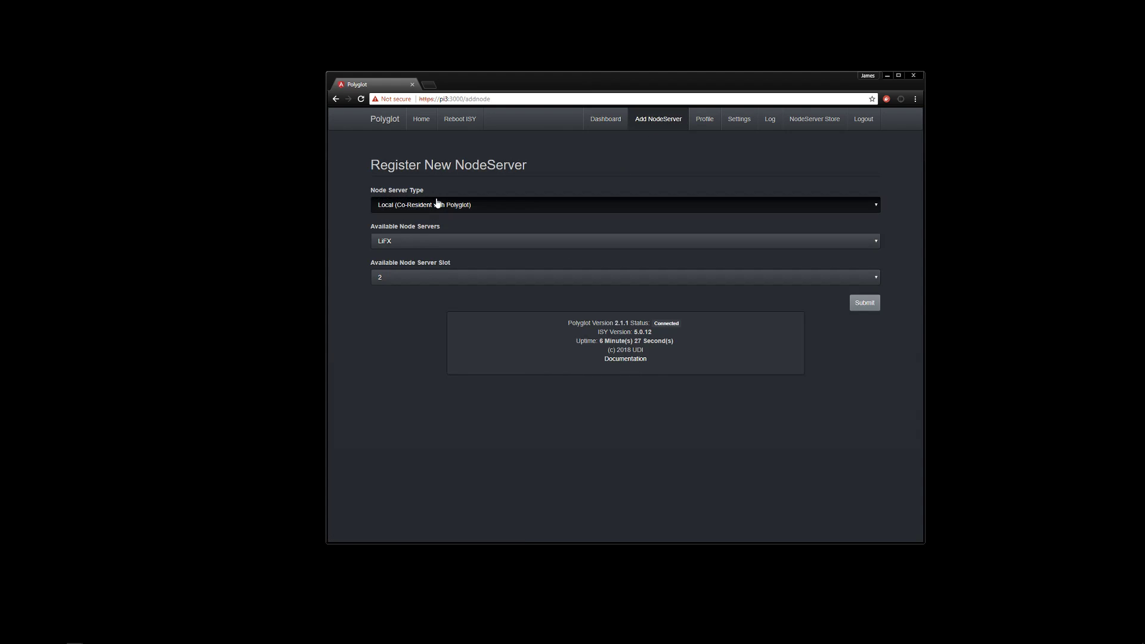
{"action": "left_click", "coordinate": [450, 247]}
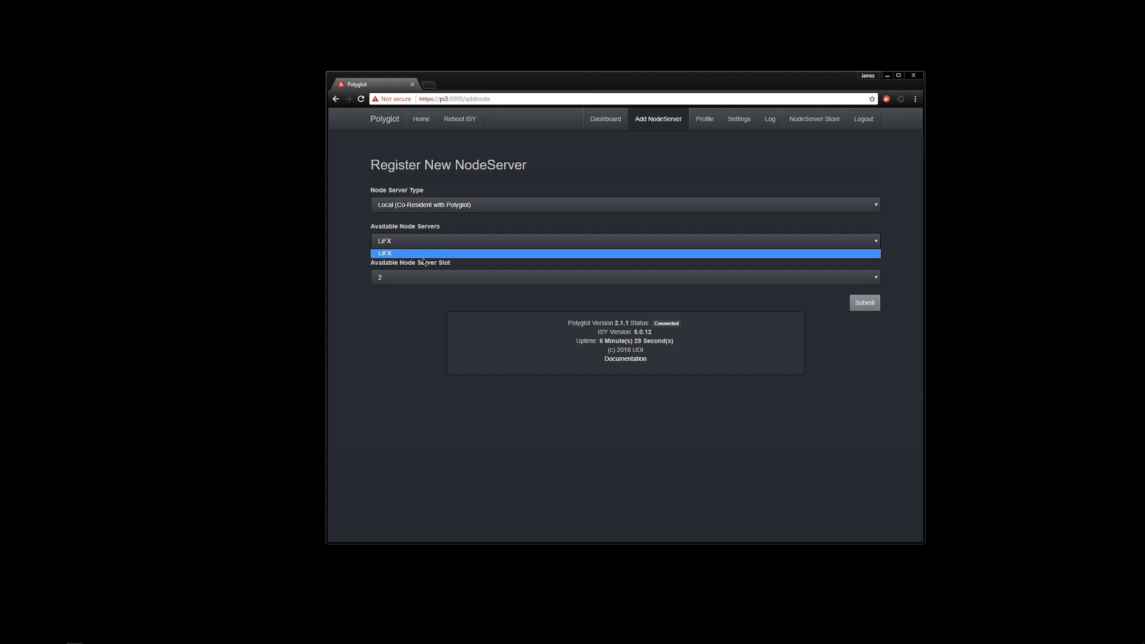
{"action": "left_click", "coordinate": [357, 269]}
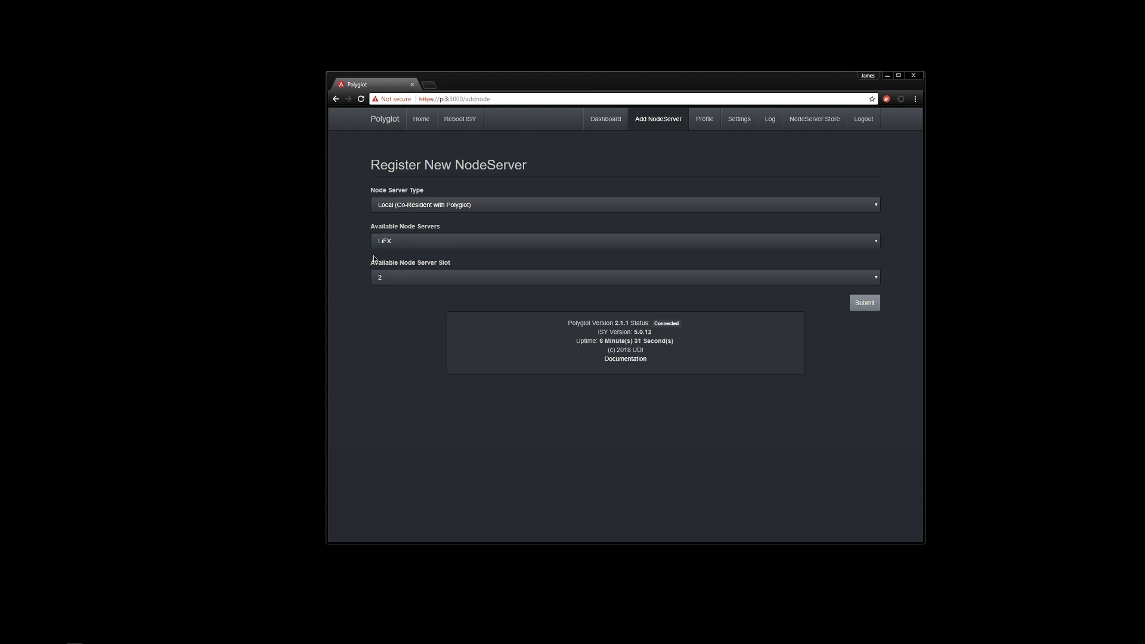
{"action": "left_click", "coordinate": [438, 277]}
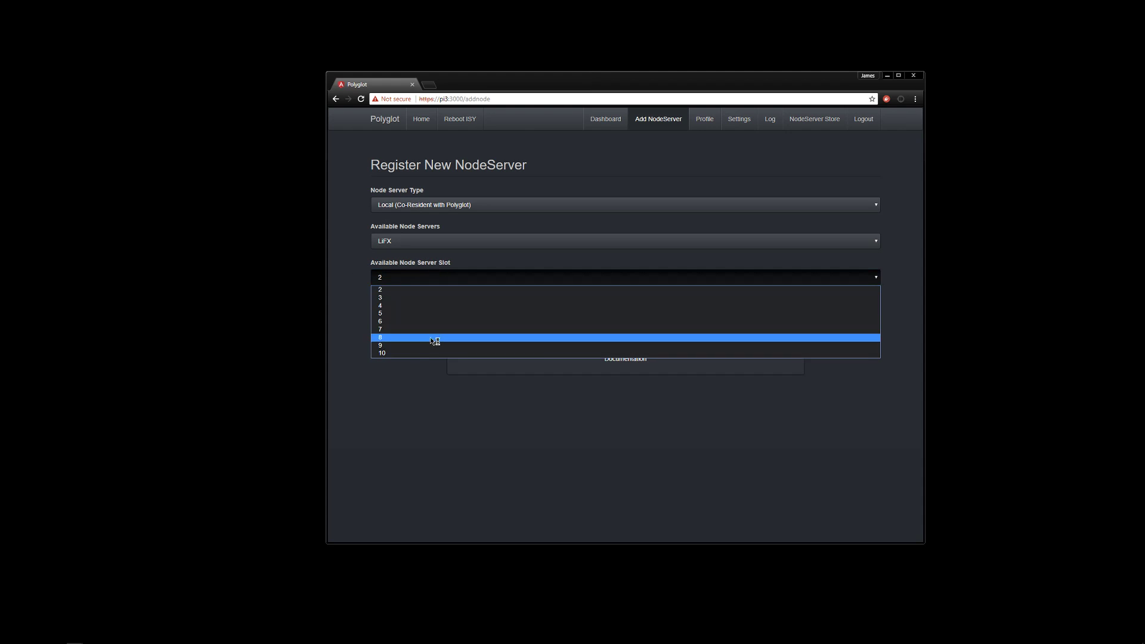
{"action": "left_click", "coordinate": [633, 156]}
Reopen the form, confirm slot 2 for LiFX, and submit the registration
{"action": "left_click", "coordinate": [606, 127]}
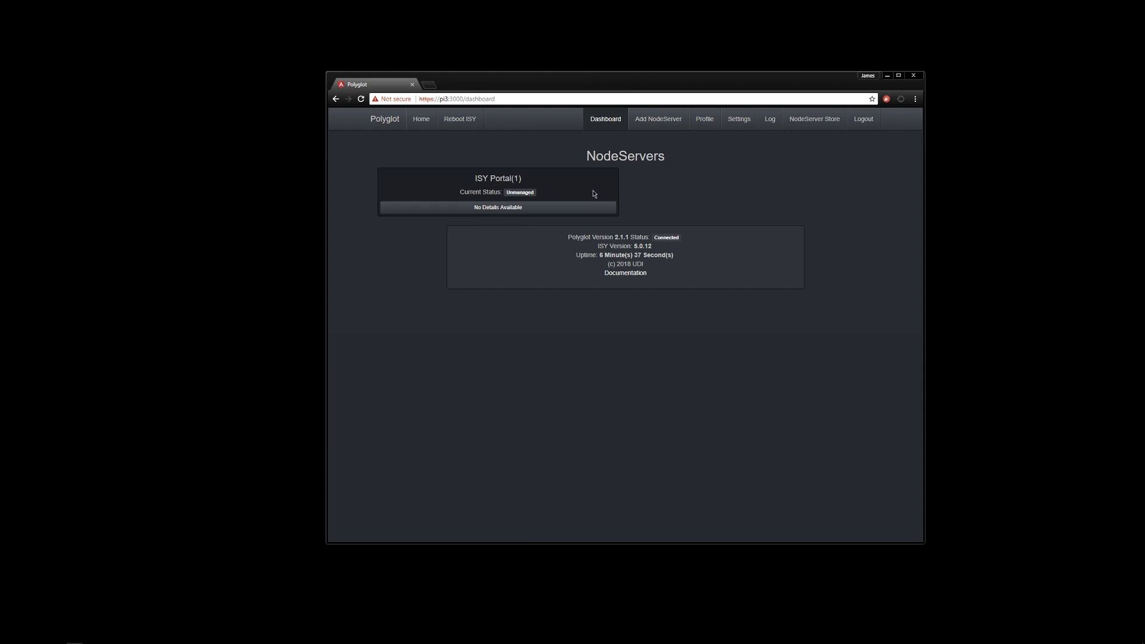
{"action": "left_click", "coordinate": [656, 120]}
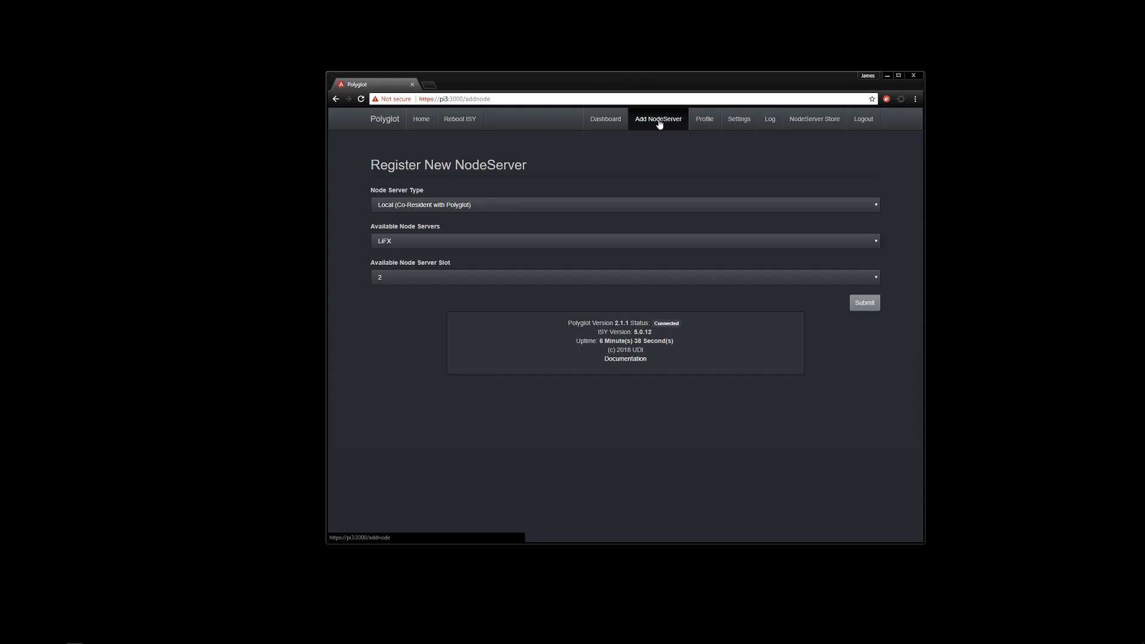
{"action": "left_click", "coordinate": [458, 281]}
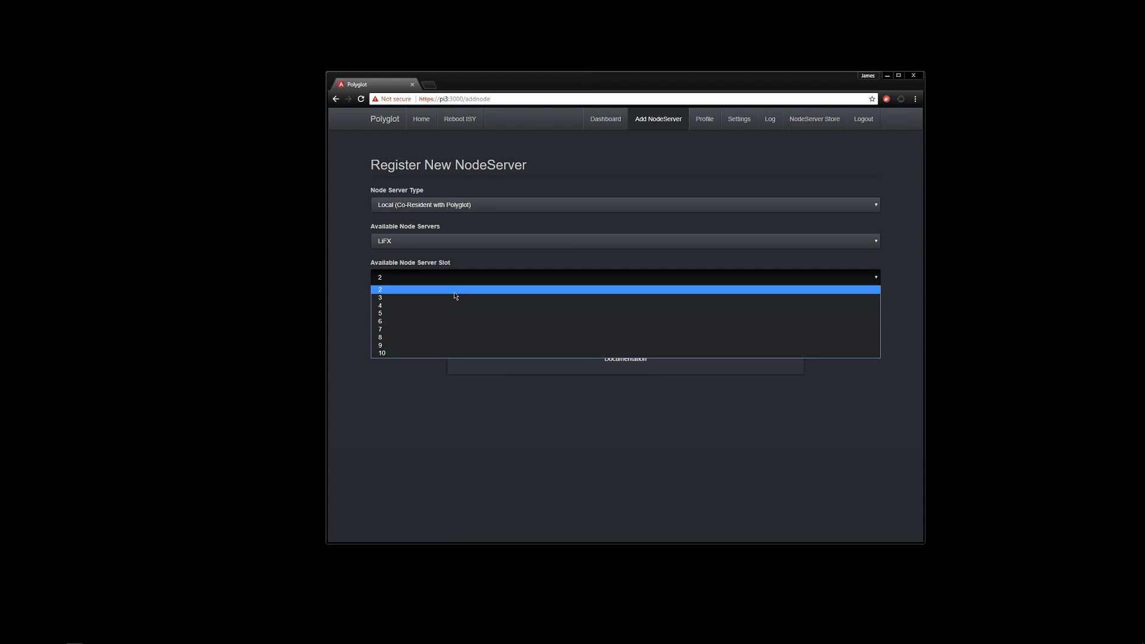
{"action": "left_click", "coordinate": [453, 292]}
{"action": "left_click", "coordinate": [430, 283]}
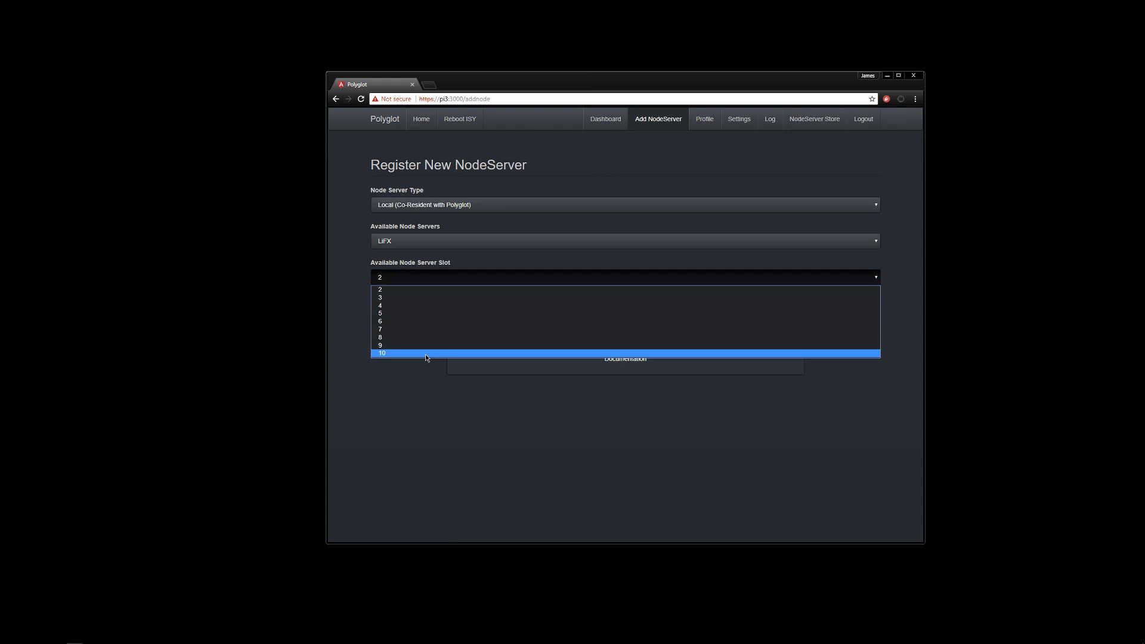
{"action": "left_click", "coordinate": [429, 289]}
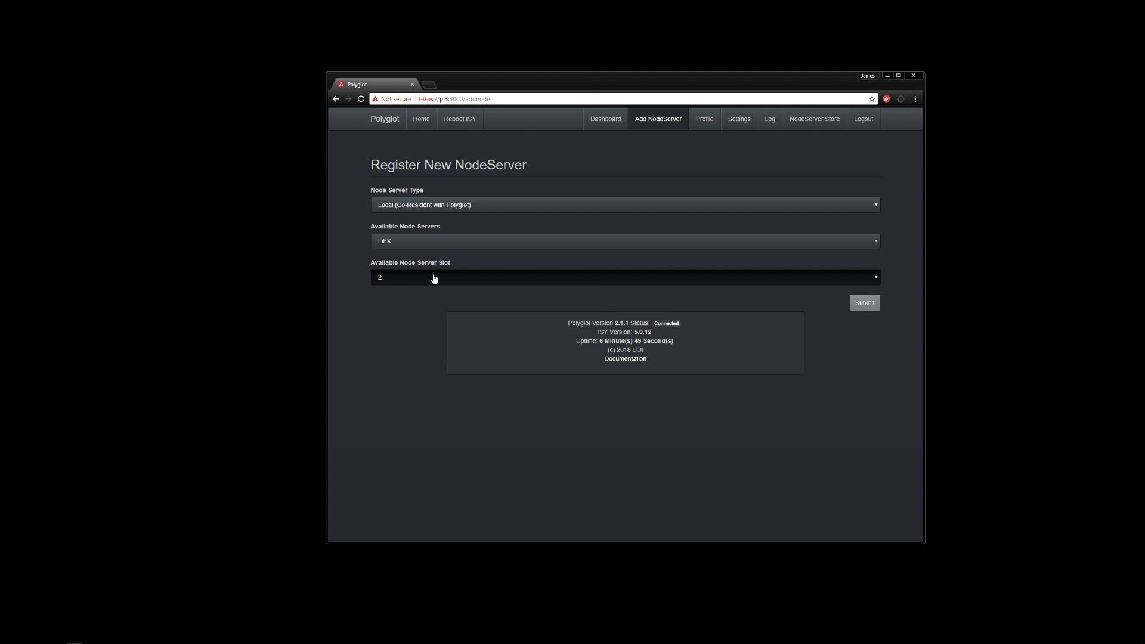
{"action": "left_click", "coordinate": [382, 286]}
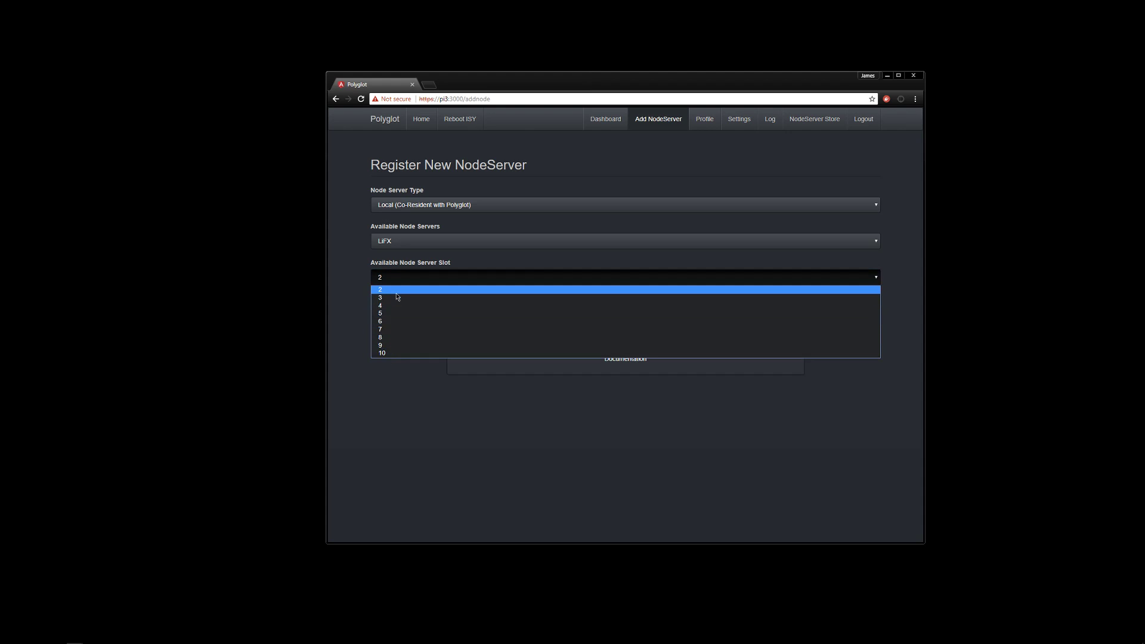
{"action": "left_click", "coordinate": [394, 291]}
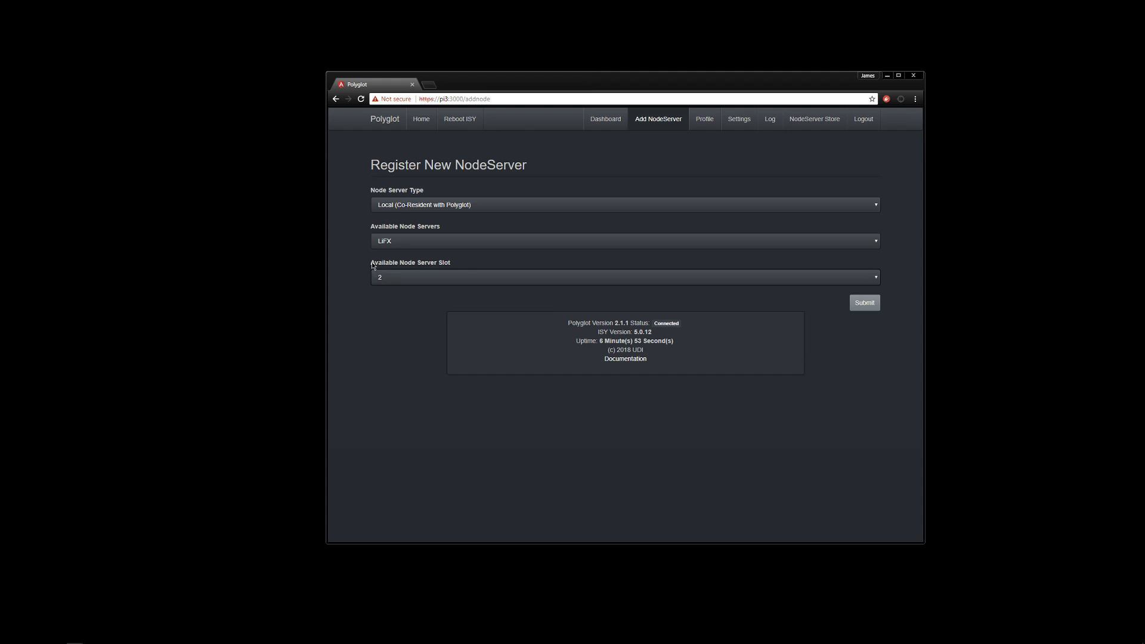
{"action": "left_click", "coordinate": [865, 303]}
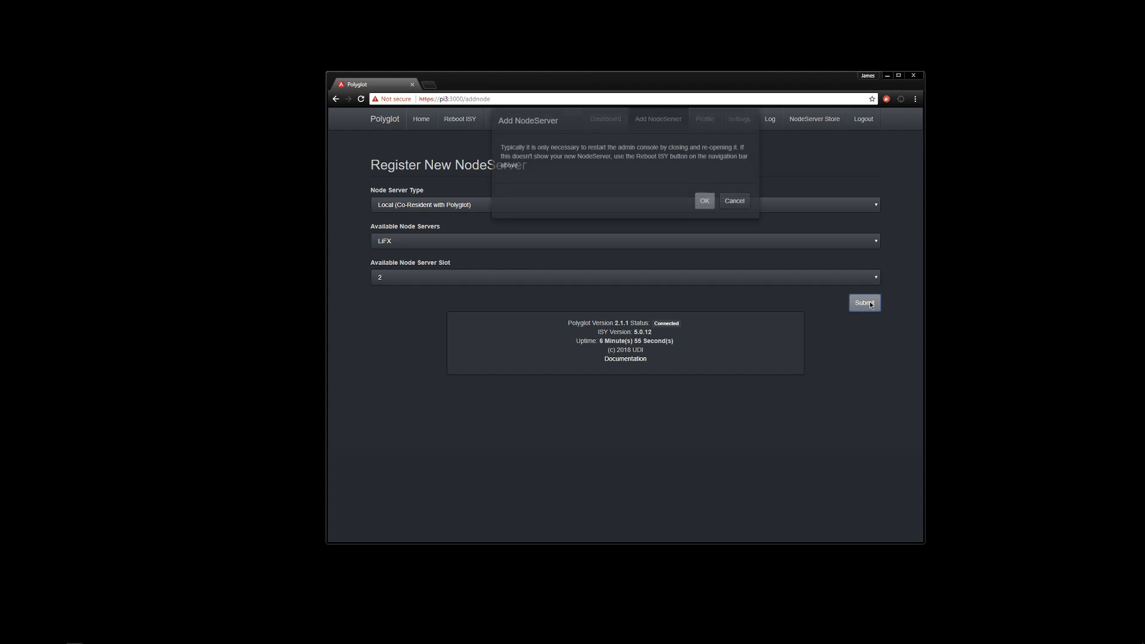
Read the notice about rebooting ISY and restarting the admin console, then confirm it
{"action": "left_click", "coordinate": [705, 216]}
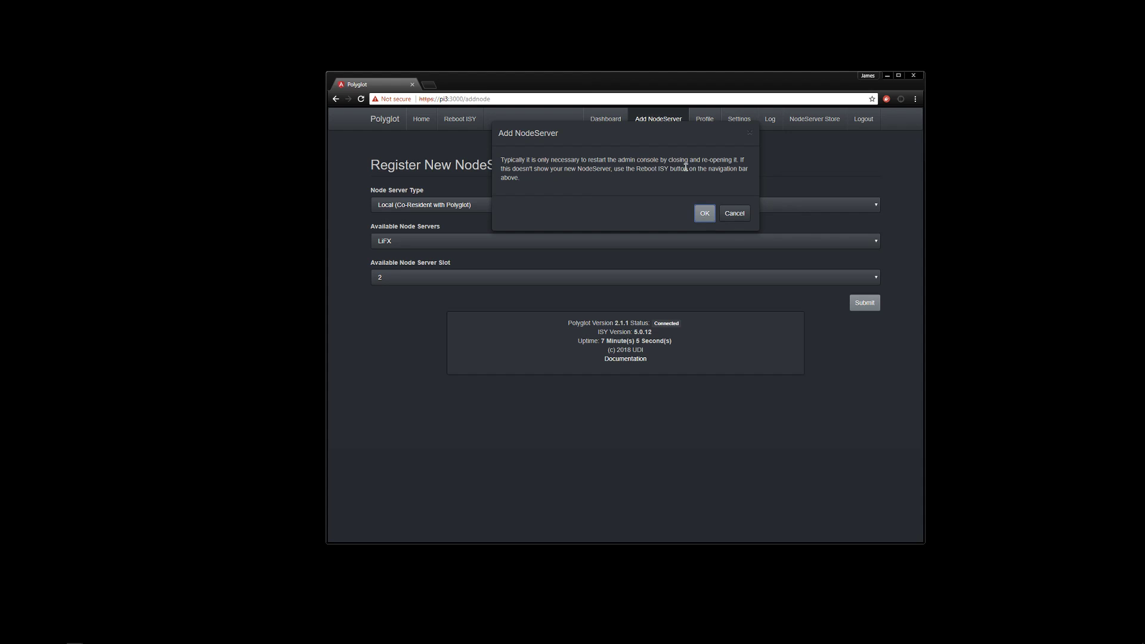
{"action": "double_click", "coordinate": [618, 169]}
{"action": "left_click_drag", "start_coordinate": [644, 171], "coordinate": [616, 173]}
{"action": "left_click_drag", "start_coordinate": [561, 159], "coordinate": [681, 159]}
{"action": "left_click", "coordinate": [611, 162]}
{"action": "left_click", "coordinate": [702, 210]}
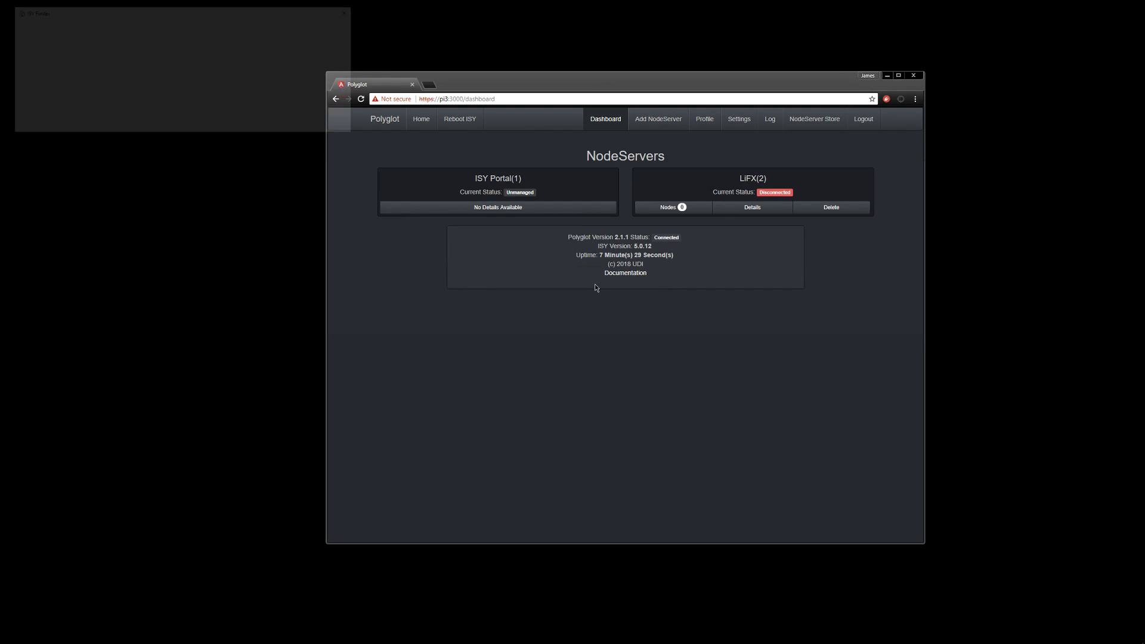
Log in to the ISY Administrative Console with the ISY username and password
{"action": "type", "text": "admin"}
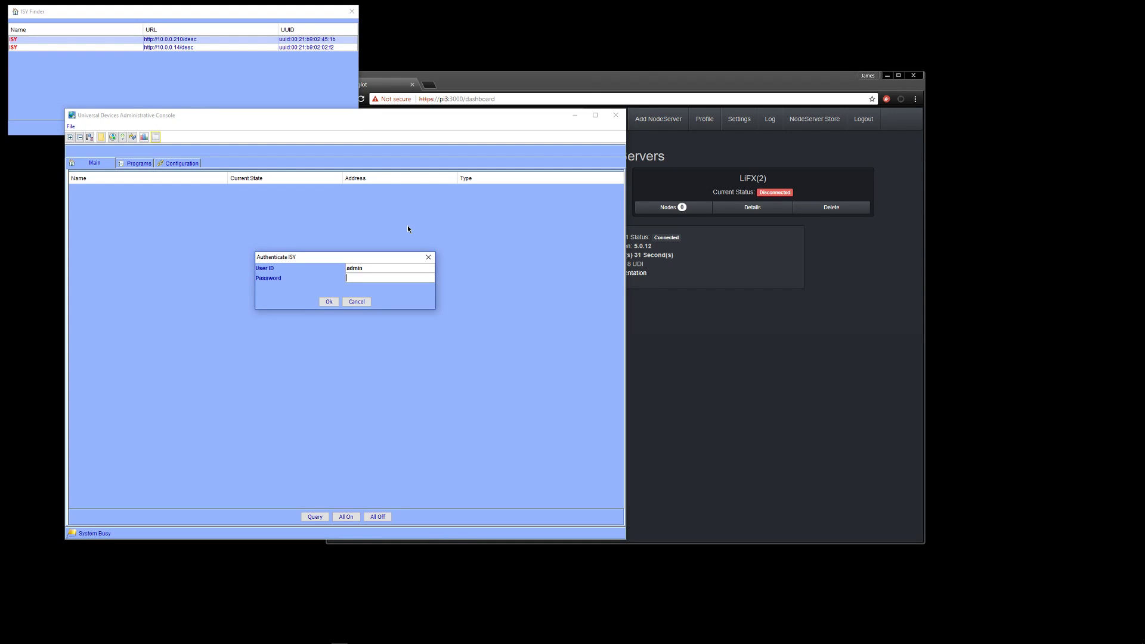
{"action": "key", "text": "Tab"}
{"action": "type", "text": "********"}
{"action": "key", "text": "Return"}
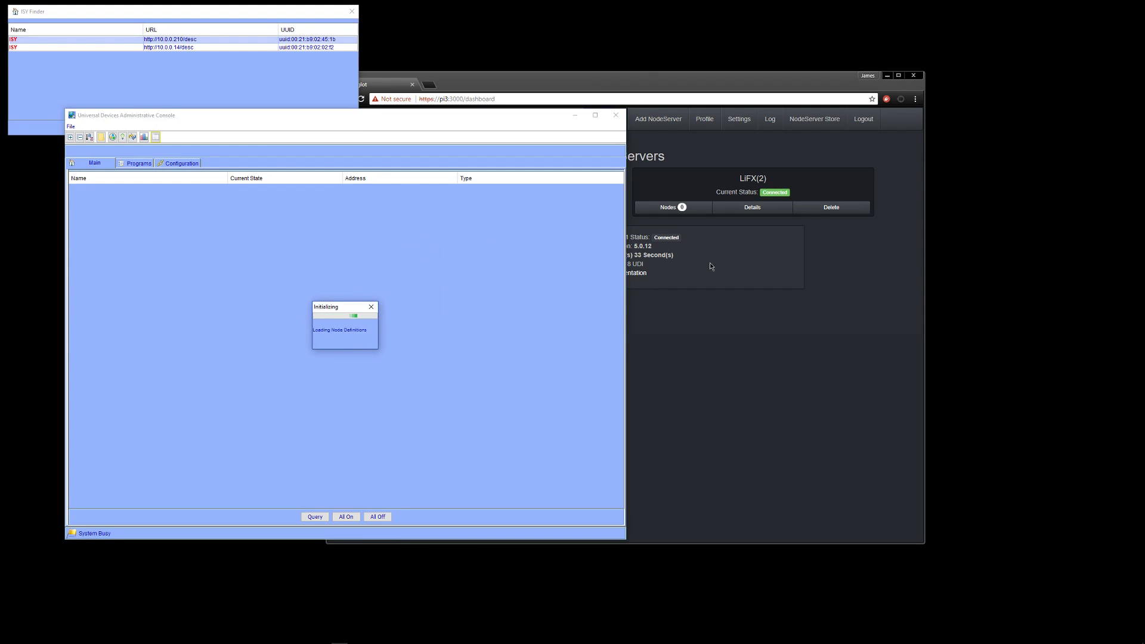
Compare the LiFX Controller, Lamp and group nodes in ISY with LiFX(2)'s node count
{"action": "left_click", "coordinate": [829, 281]}
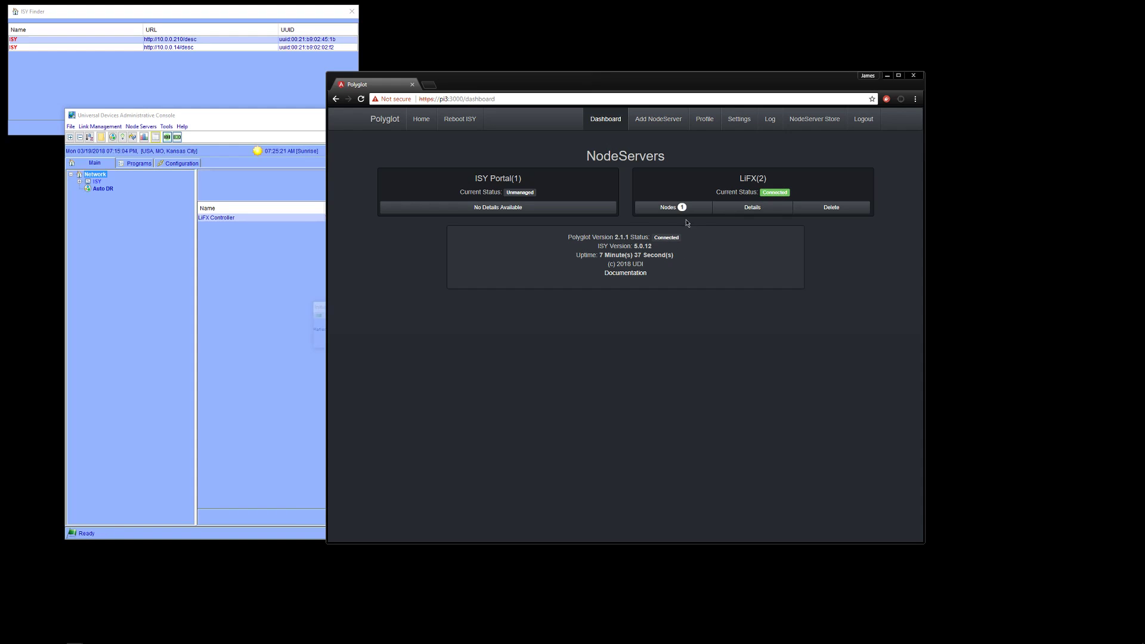
{"action": "left_click", "coordinate": [80, 182]}
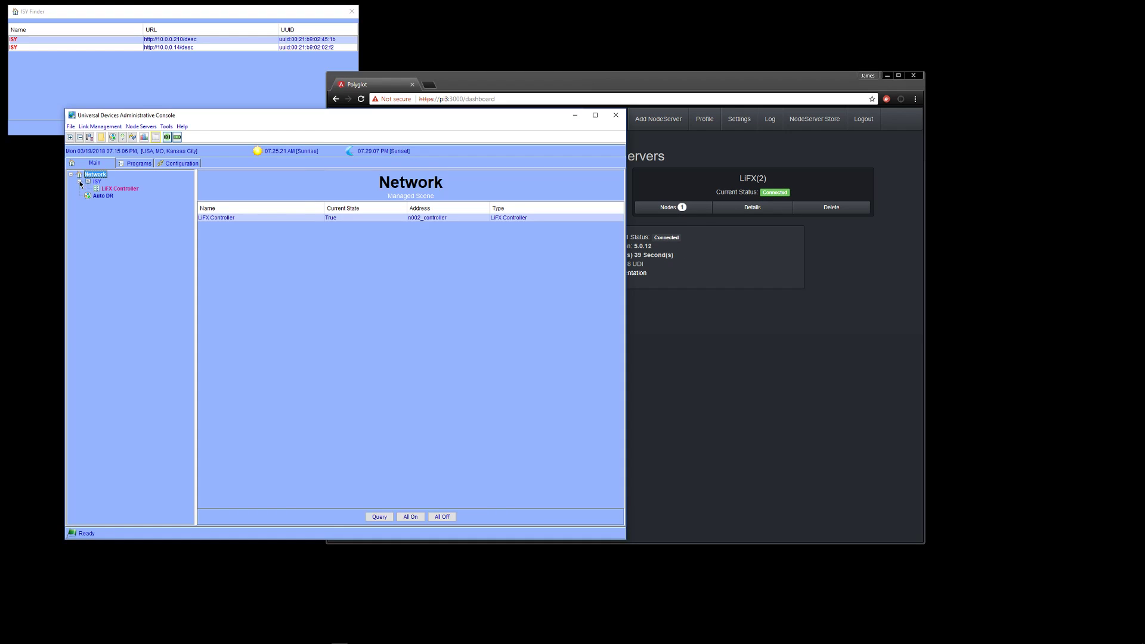
{"action": "left_click", "coordinate": [716, 335]}
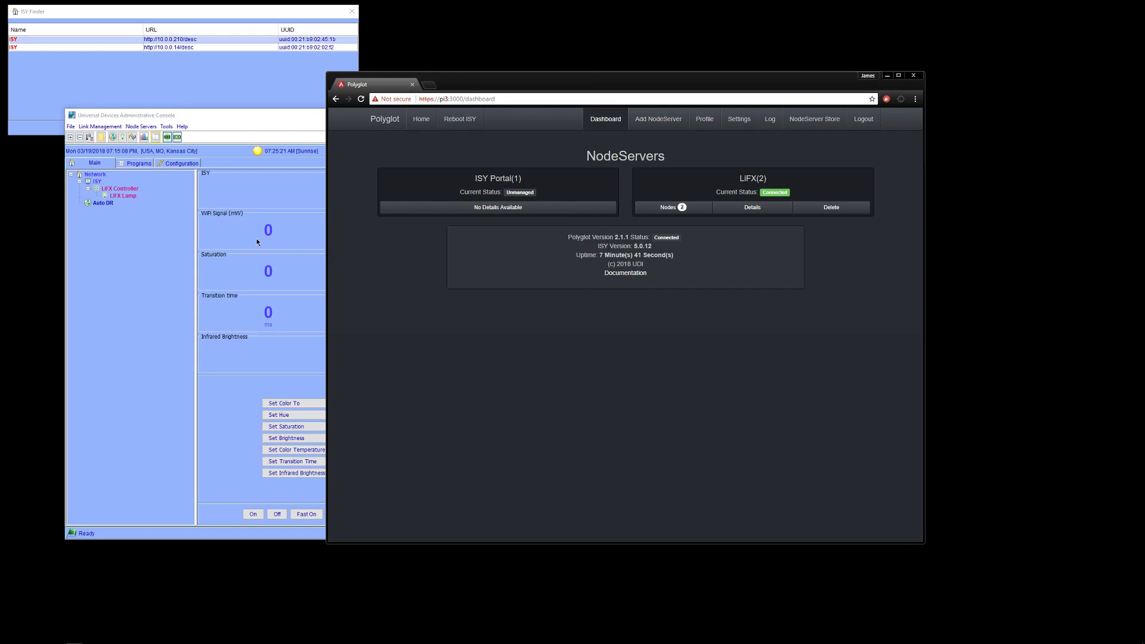
{"action": "left_click", "coordinate": [154, 257]}
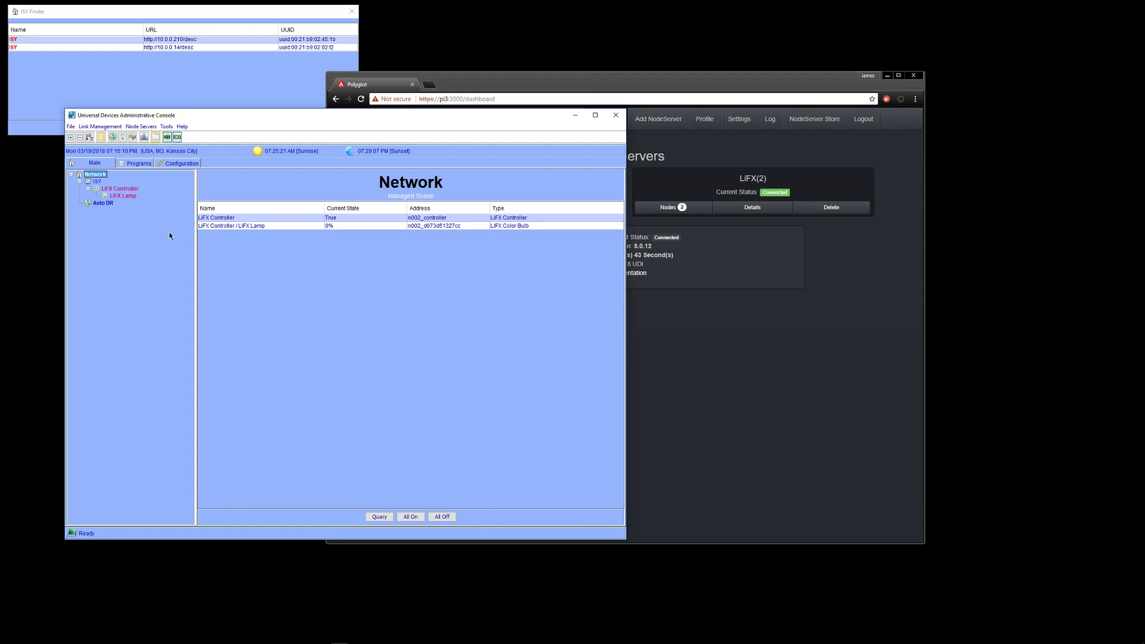
{"action": "left_click", "coordinate": [127, 191]}
{"action": "left_click", "coordinate": [743, 396]}
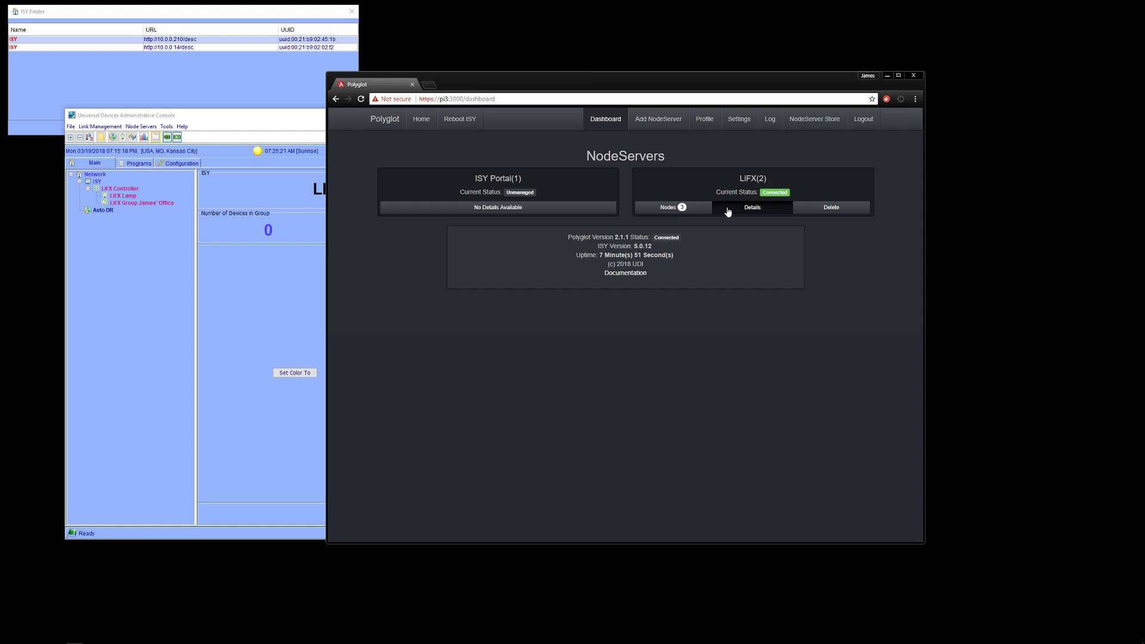
List LiFX(2)'s nodes and view the Controller, Lamp and office group driver values
{"action": "left_click", "coordinate": [683, 209]}
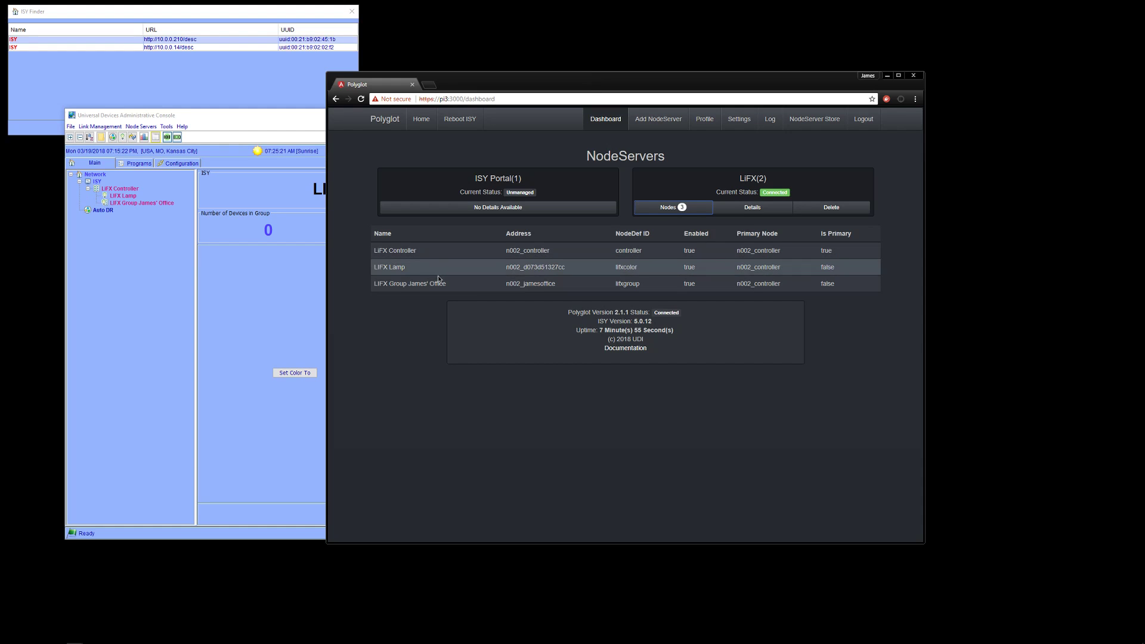
{"action": "left_click", "coordinate": [439, 253]}
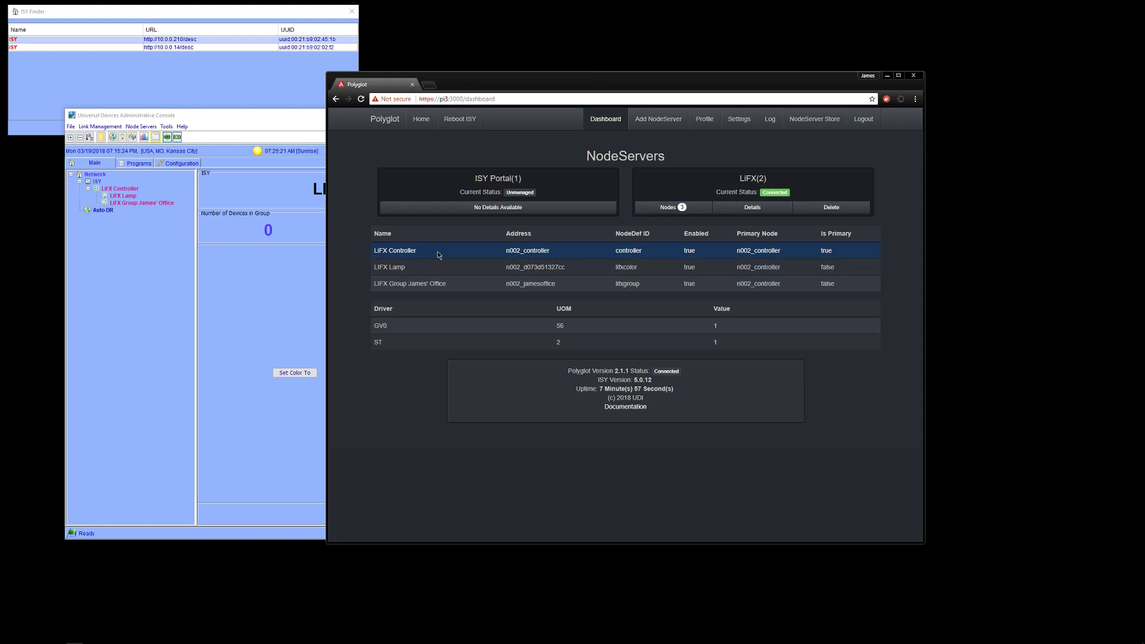
{"action": "left_click", "coordinate": [441, 268]}
{"action": "scroll", "coordinate": [452, 275], "scroll_direction": "down", "scroll_amount": 1}
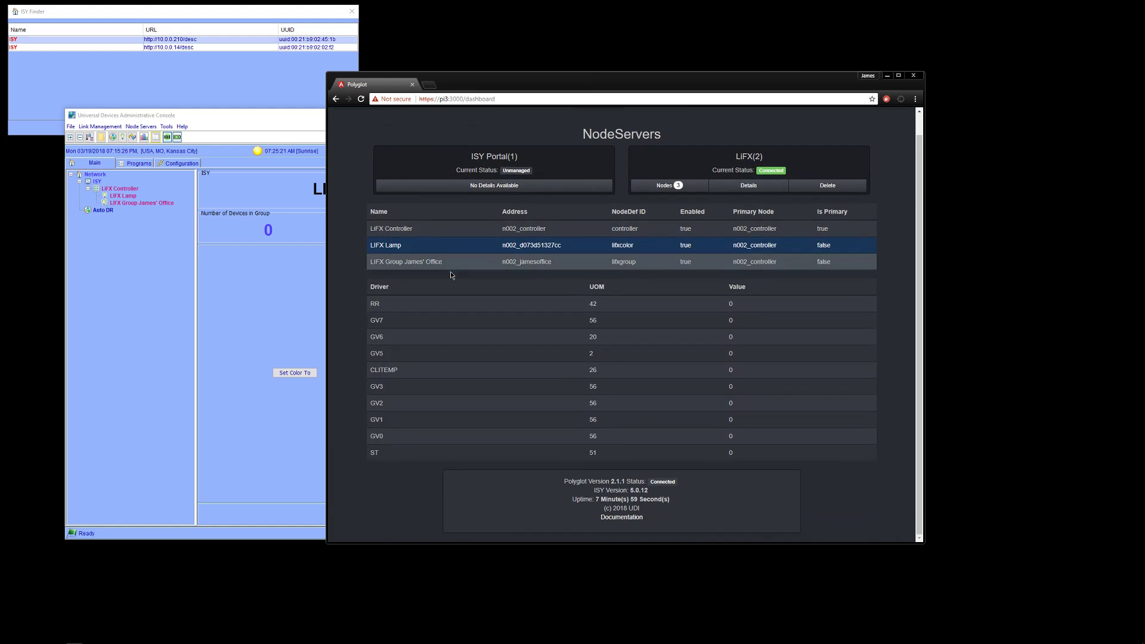
{"action": "left_click", "coordinate": [468, 260]}
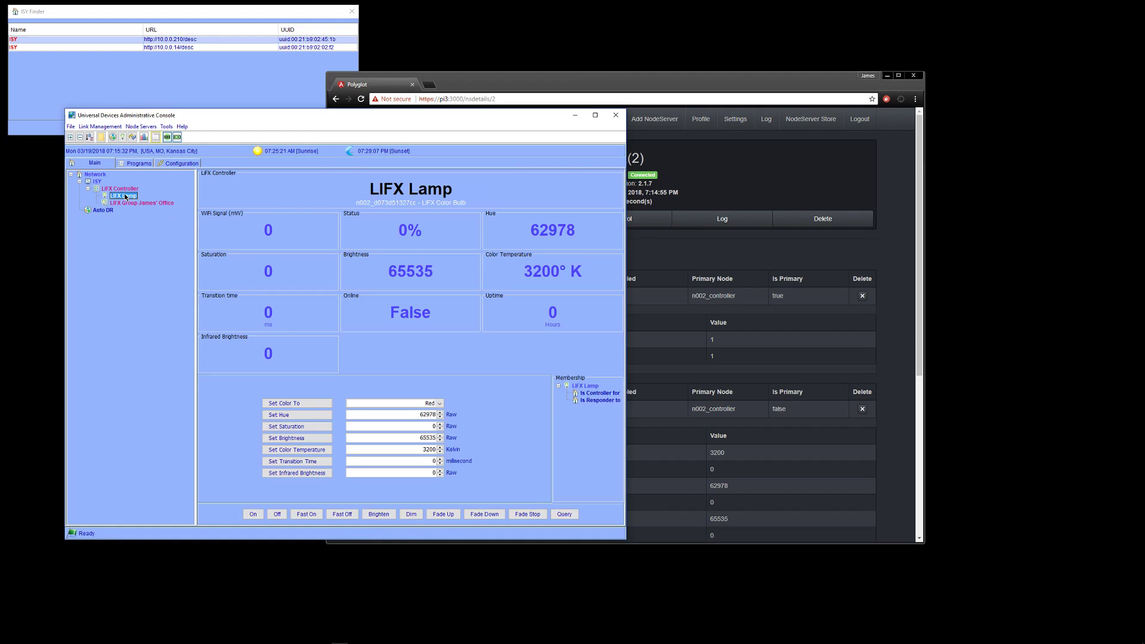
Scroll the LiFX(2) Node Details page to the Lamp's CLITEMP 3200, GV1 62978, ST 100.0
{"action": "left_click", "coordinate": [659, 256]}
{"action": "scroll", "coordinate": [644, 255], "scroll_direction": "down", "scroll_amount": 4}
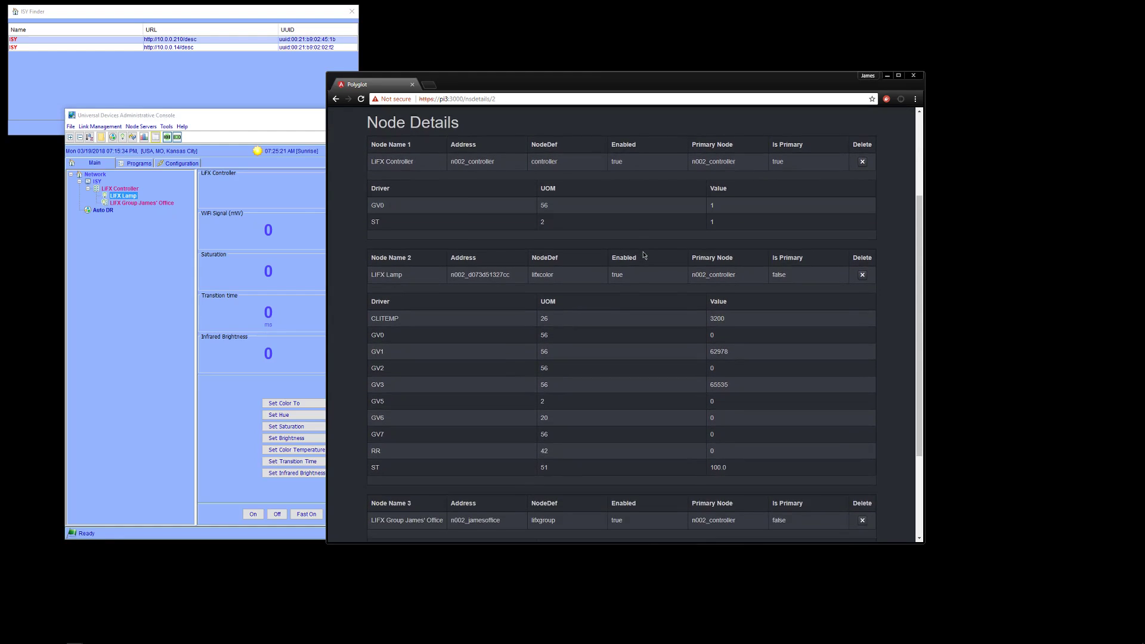
{"action": "scroll", "coordinate": [560, 277], "scroll_direction": "down", "scroll_amount": 2}
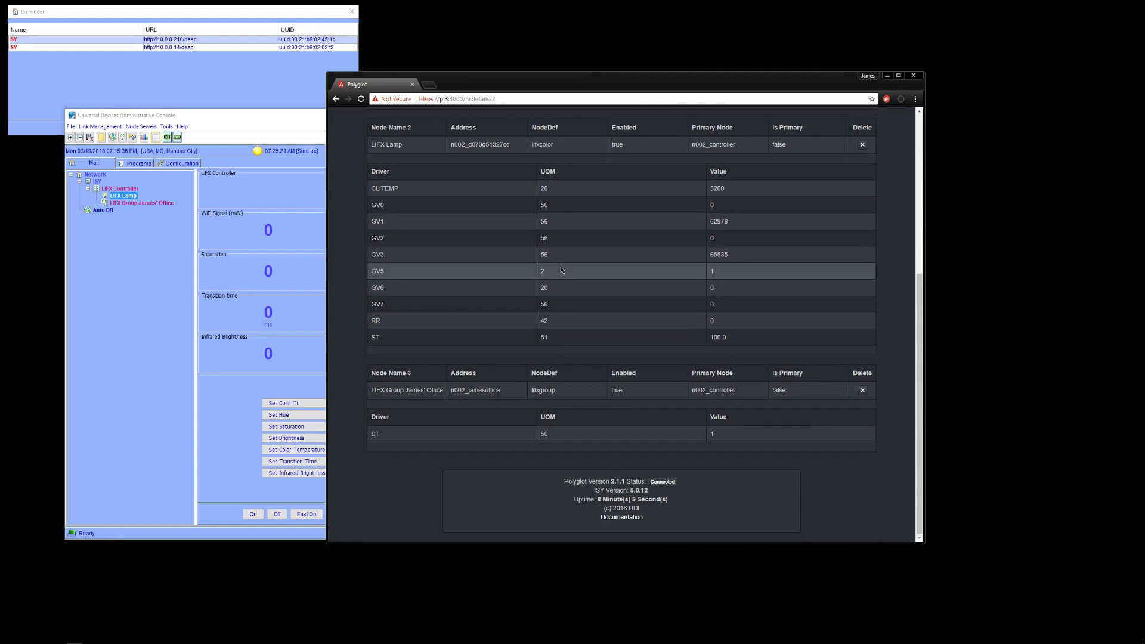
{"action": "scroll", "coordinate": [724, 220], "scroll_direction": "up", "scroll_amount": 4}
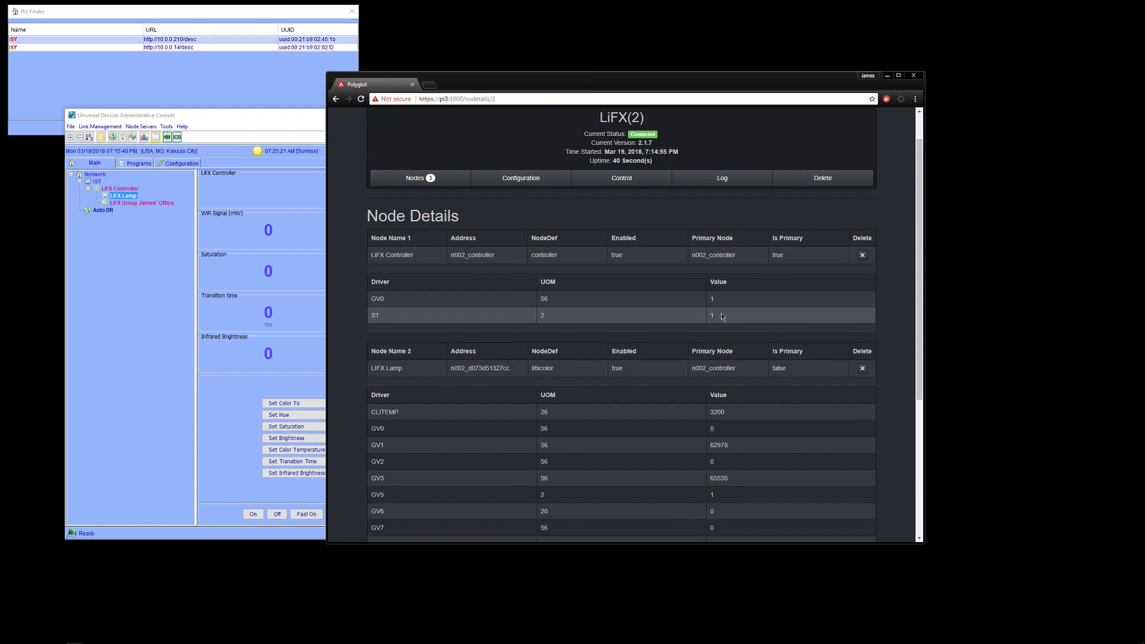
{"action": "scroll", "coordinate": [713, 291], "scroll_direction": "down", "scroll_amount": 1}
{"action": "scroll", "coordinate": [713, 290], "scroll_direction": "down", "scroll_amount": 3}
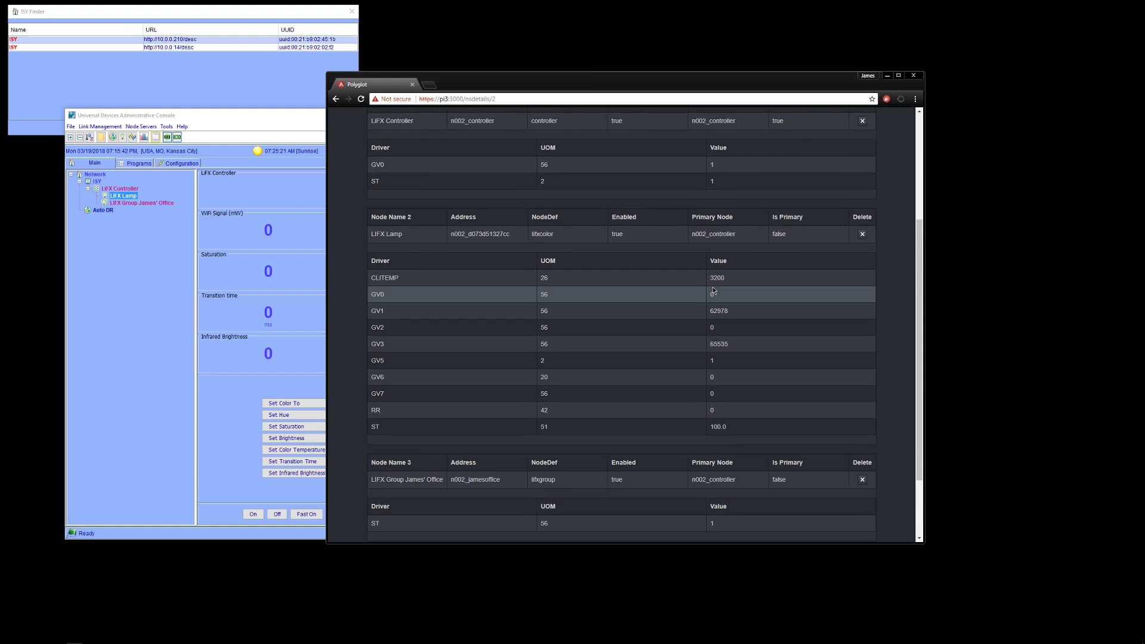
Review the LiFX(2) node server's configuration, node tables and real-time log in Polyglot
{"action": "scroll", "coordinate": [712, 287], "scroll_direction": "up", "scroll_amount": 4}
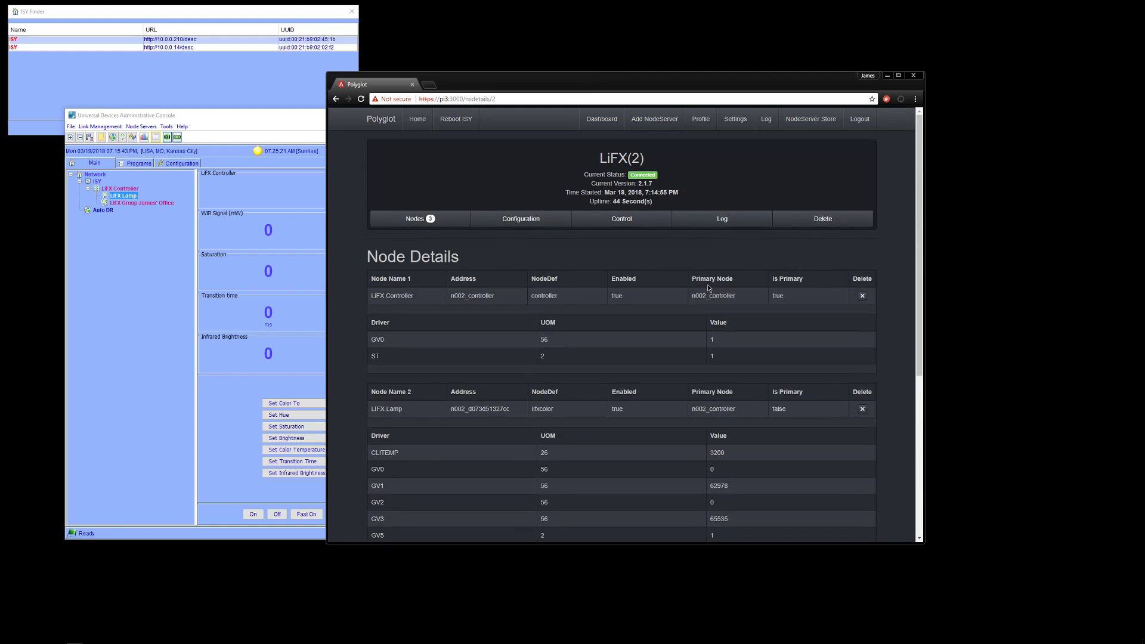
{"action": "left_click", "coordinate": [499, 221]}
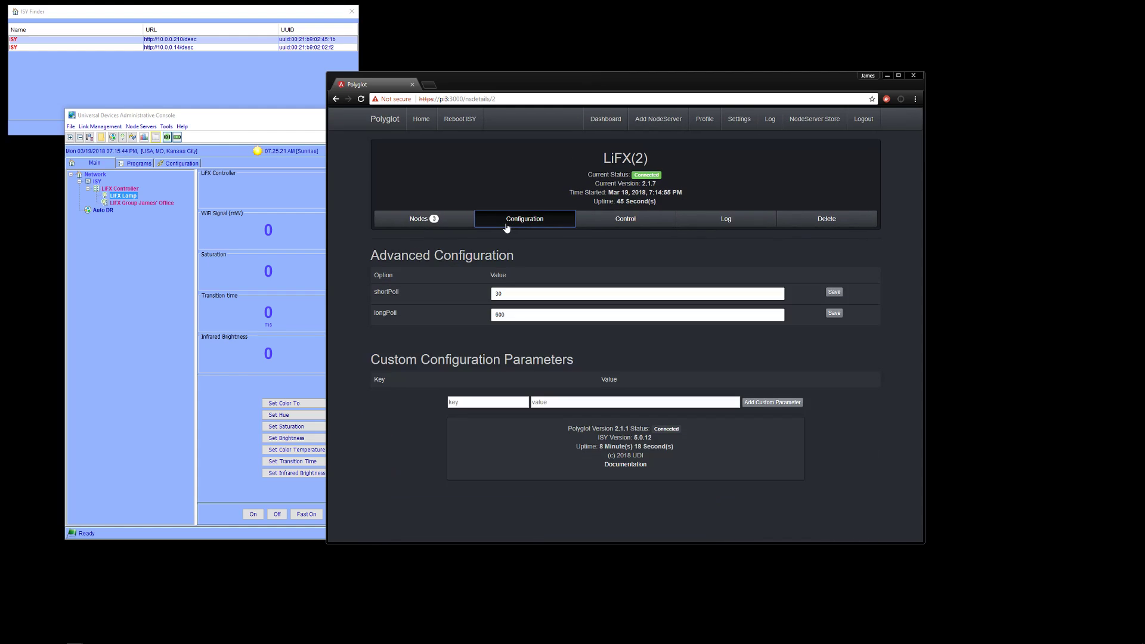
{"action": "left_click", "coordinate": [433, 219]}
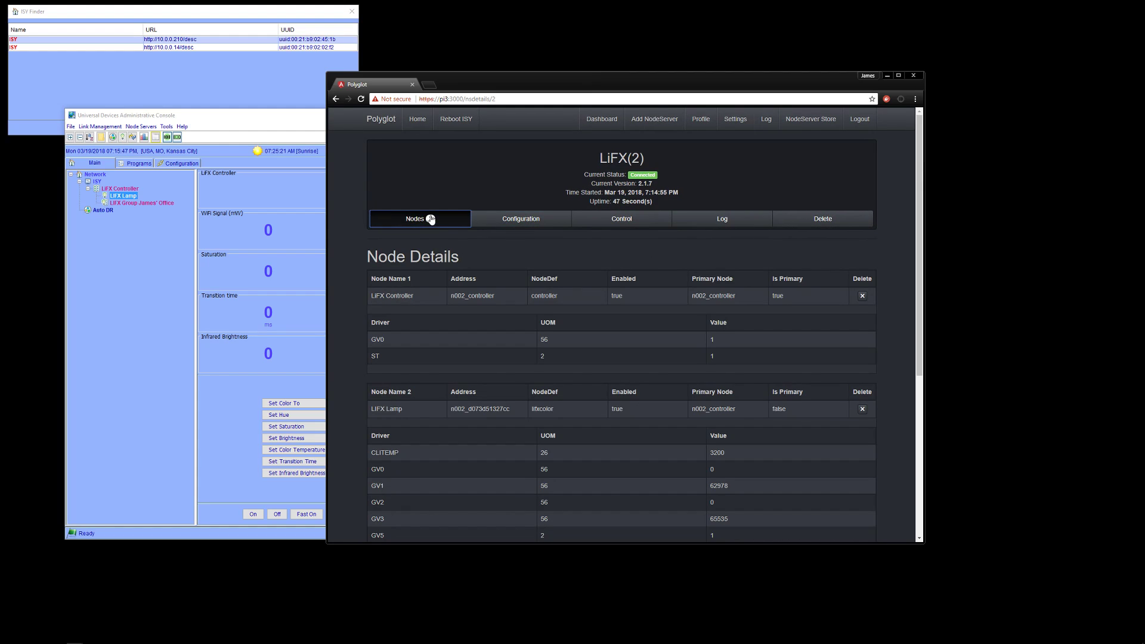
{"action": "left_click", "coordinate": [736, 224]}
{"action": "scroll", "coordinate": [658, 289], "scroll_direction": "down", "scroll_amount": 3}
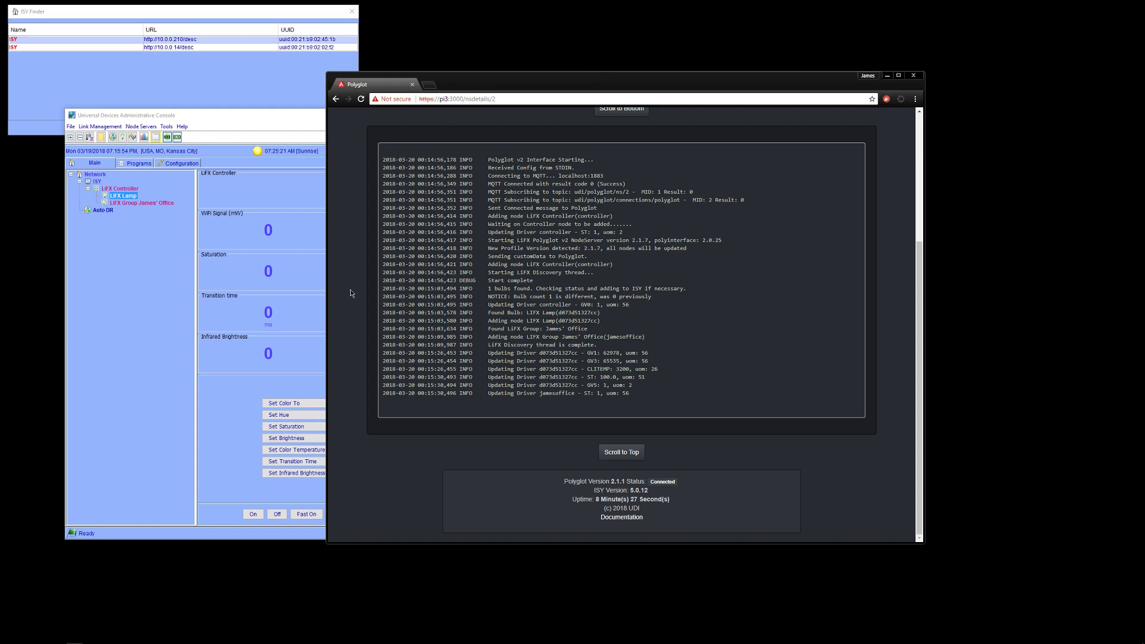
In the ISY Admin Console, view the LiFX Controller and then the LIFX Lamp node pages
{"action": "left_click", "coordinate": [152, 349]}
{"action": "left_click", "coordinate": [120, 189]}
{"action": "left_click", "coordinate": [122, 196]}
Browse the office group and Controller nodes, then set the LIFX Lamp to Red, then Warm White
{"action": "left_click", "coordinate": [127, 204]}
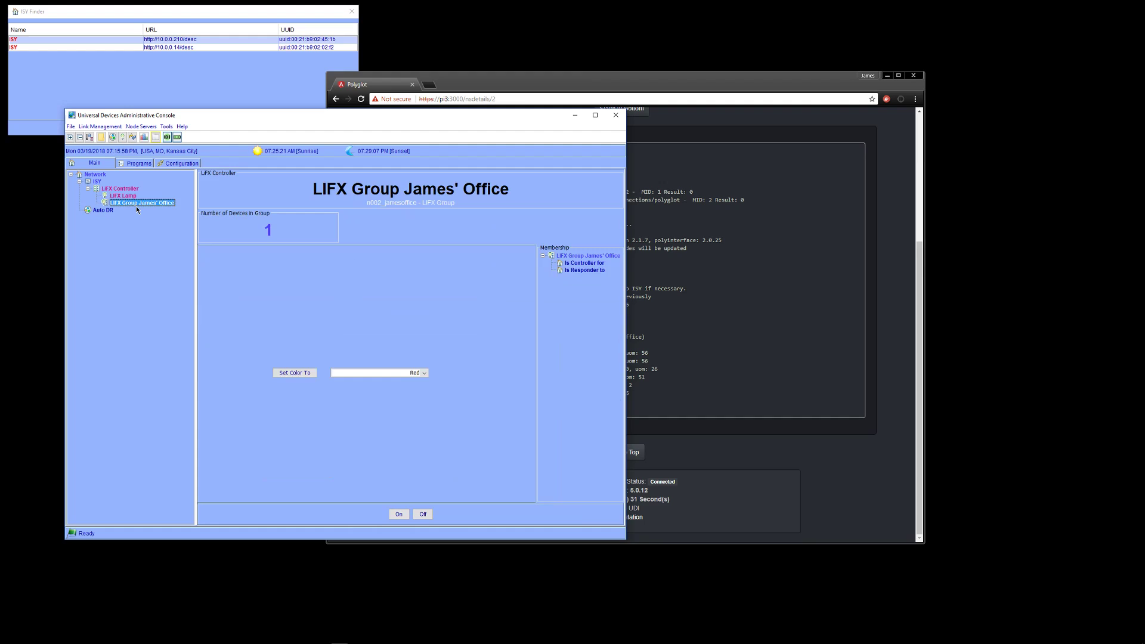
{"action": "left_click", "coordinate": [127, 197]}
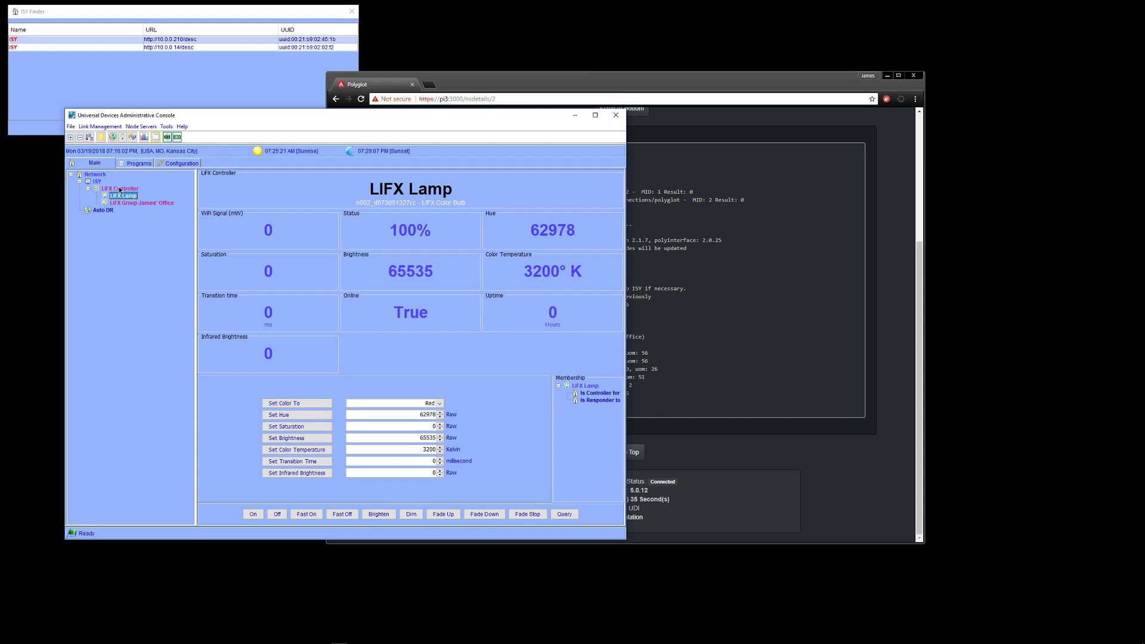
{"action": "left_click", "coordinate": [122, 189]}
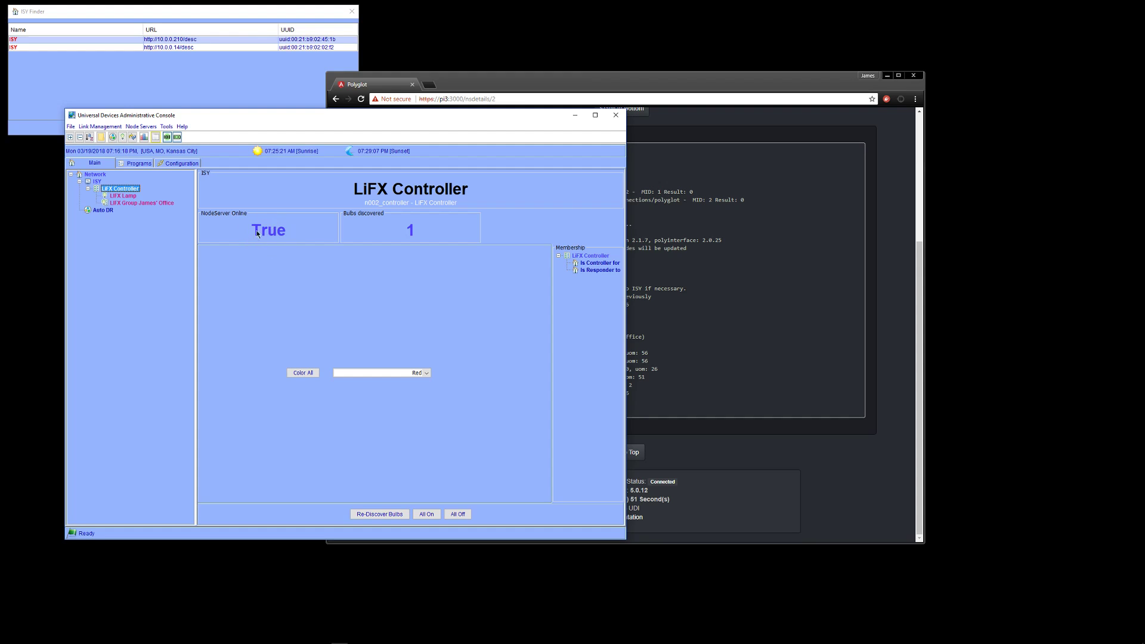
{"action": "left_click", "coordinate": [153, 203]}
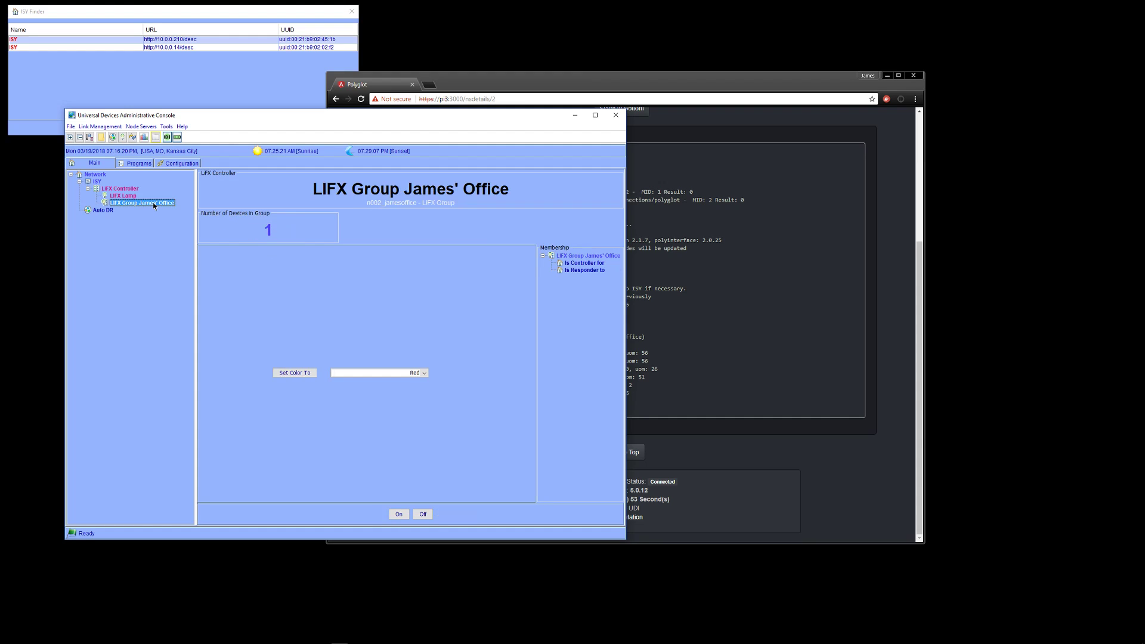
{"action": "left_click", "coordinate": [125, 196]}
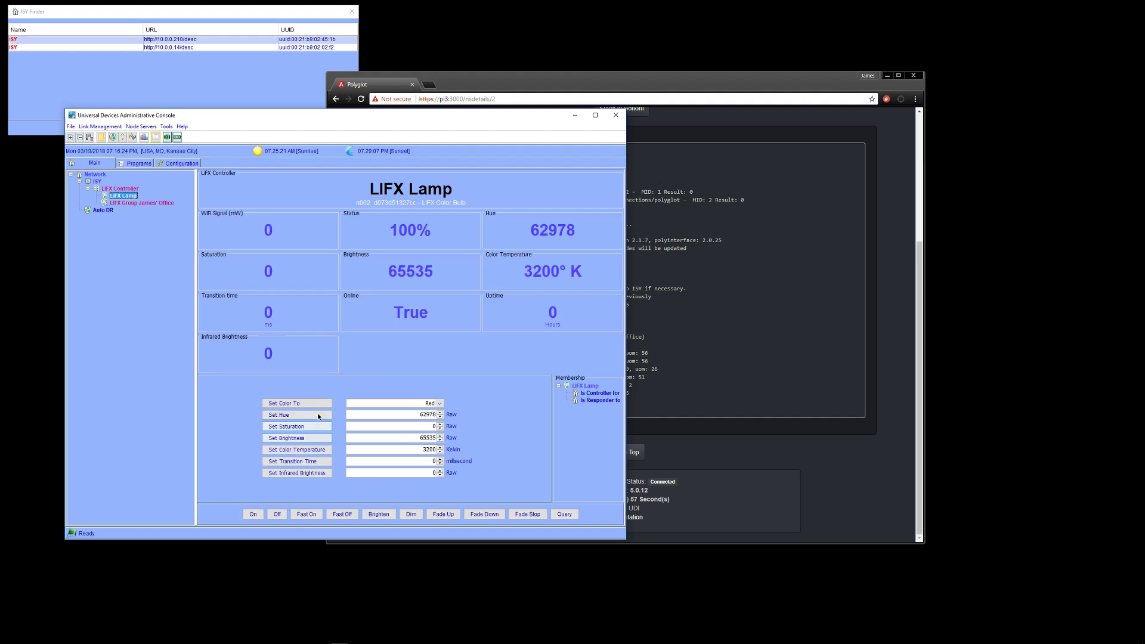
{"action": "left_click", "coordinate": [303, 402]}
{"action": "left_click", "coordinate": [428, 403]}
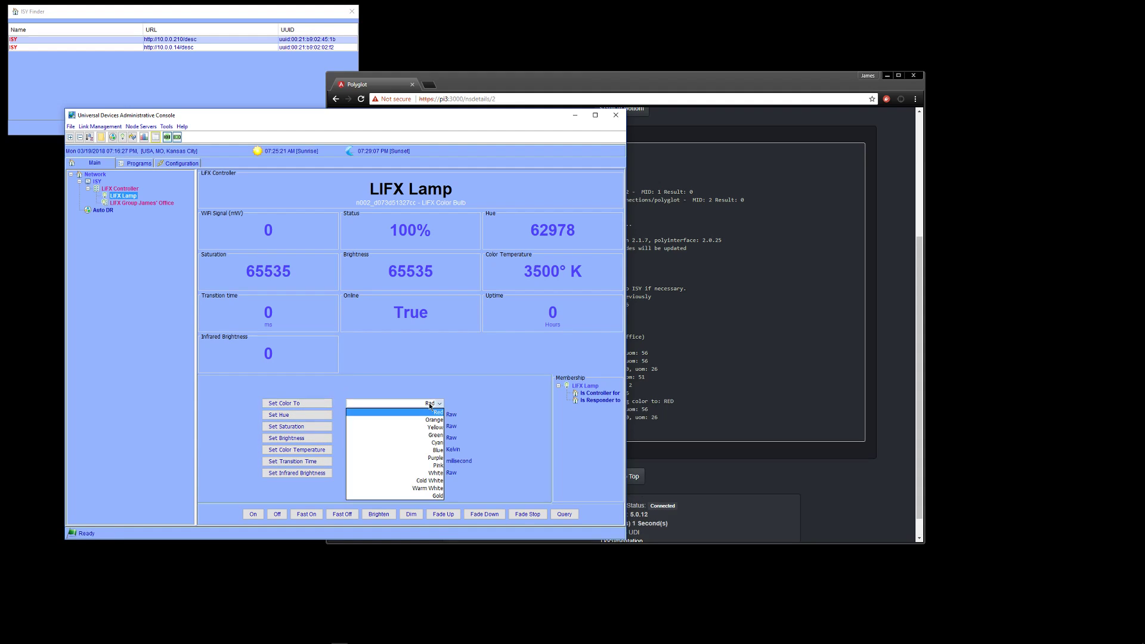
{"action": "left_click", "coordinate": [427, 488]}
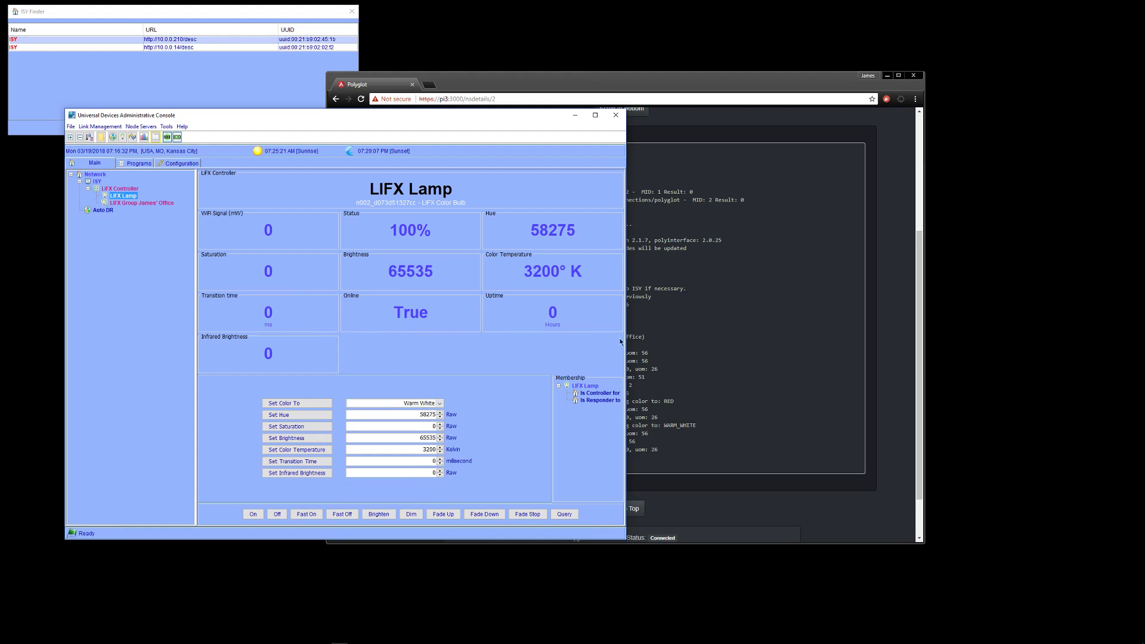
Check the LiFX(2) Polyglot log for the colour commands, then return to the ISY console
{"action": "left_click", "coordinate": [762, 255]}
{"action": "scroll", "coordinate": [761, 255], "scroll_direction": "down", "scroll_amount": 1}
{"action": "left_click_drag", "start_coordinate": [491, 288], "coordinate": [677, 392]}
{"action": "left_click", "coordinate": [677, 392]}
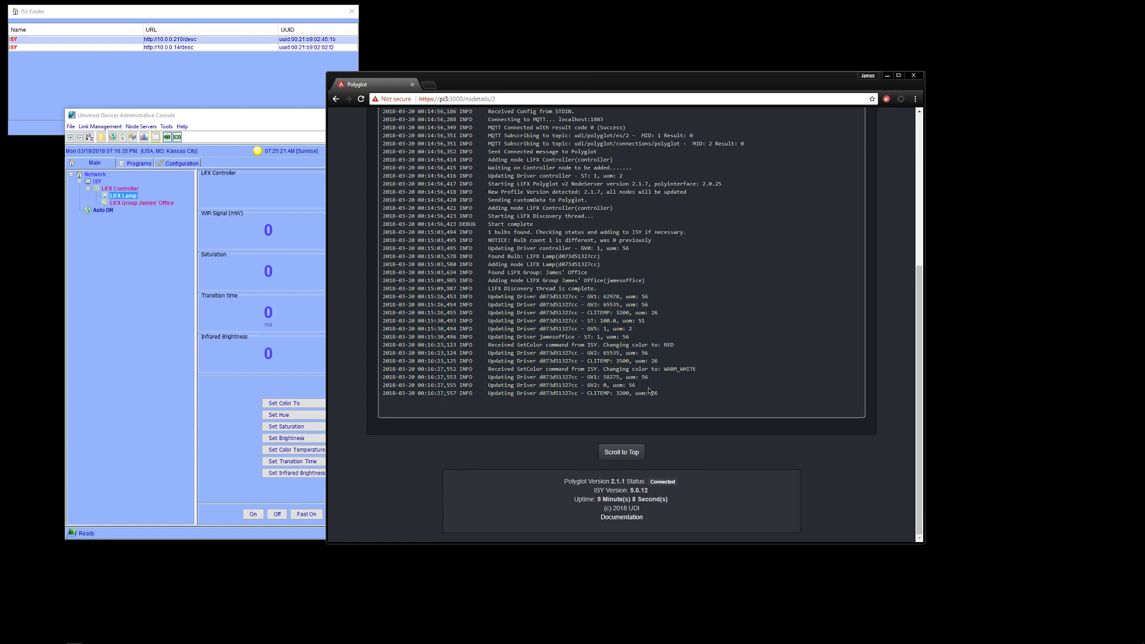
{"action": "left_click", "coordinate": [230, 277]}
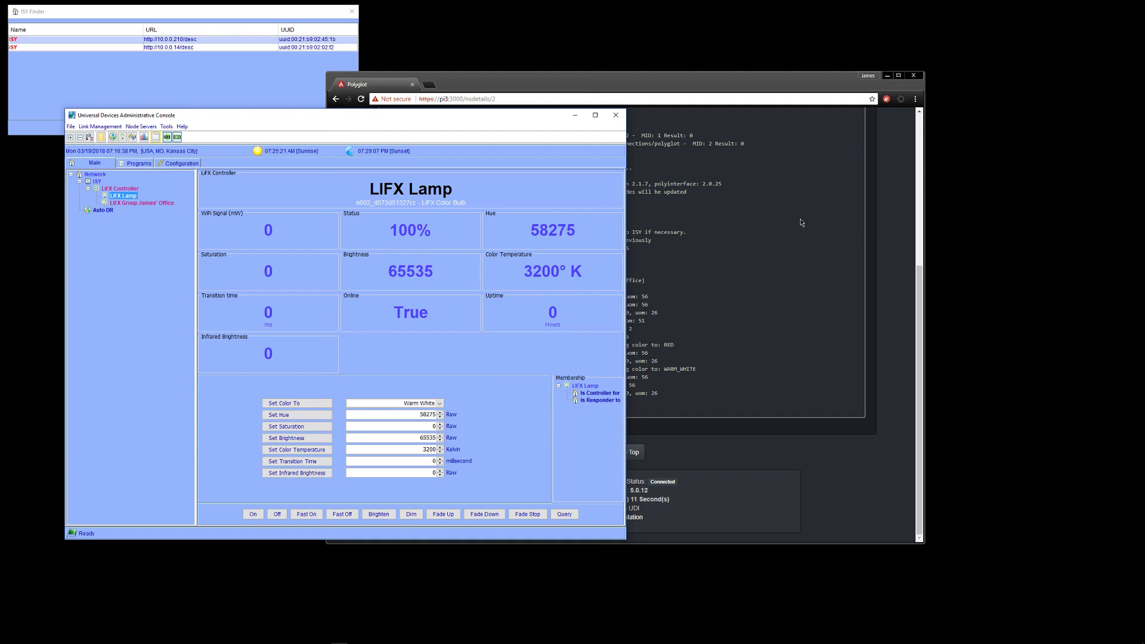
{"action": "scroll", "coordinate": [896, 208], "scroll_direction": "up", "scroll_amount": 5}
Browse the Polyglot NodeServer Store's 23 NodeServers, confirming LiFX 2.1.7 is installed
{"action": "left_click", "coordinate": [883, 201]}
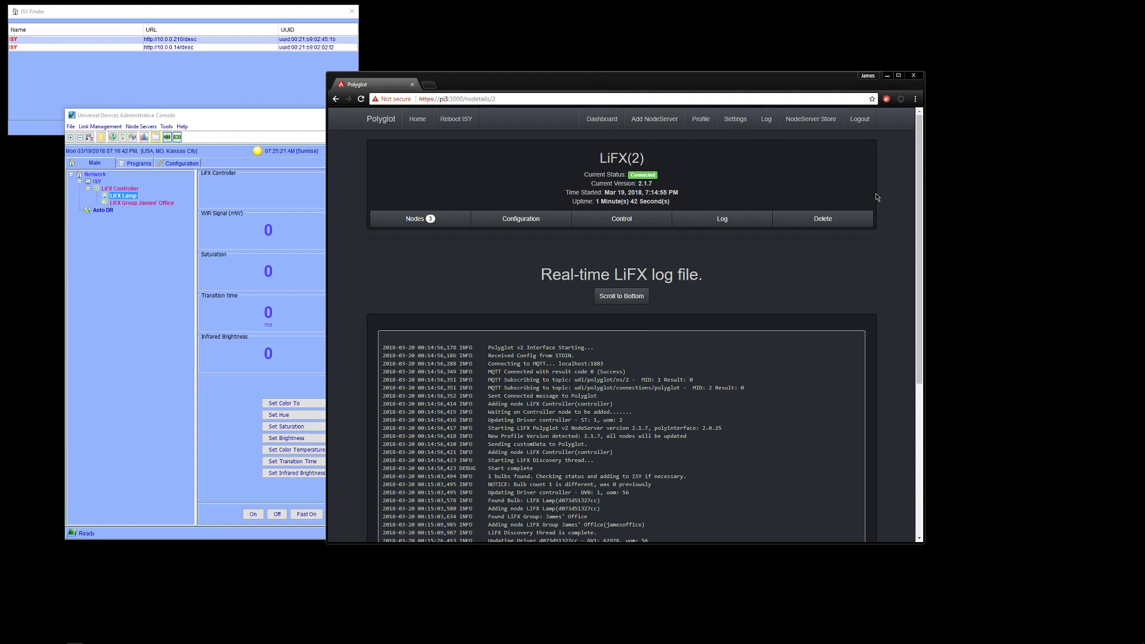
{"action": "left_click", "coordinate": [810, 119]}
{"action": "scroll", "coordinate": [692, 296], "scroll_direction": "down", "scroll_amount": 3}
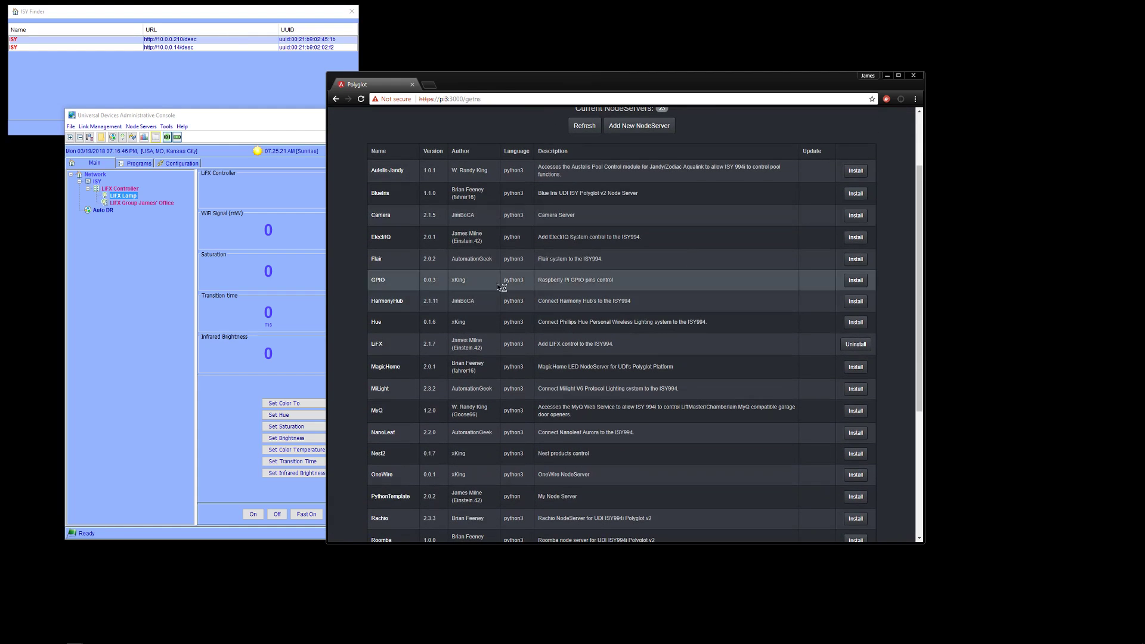
{"action": "scroll", "coordinate": [467, 339], "scroll_direction": "down", "scroll_amount": 2}
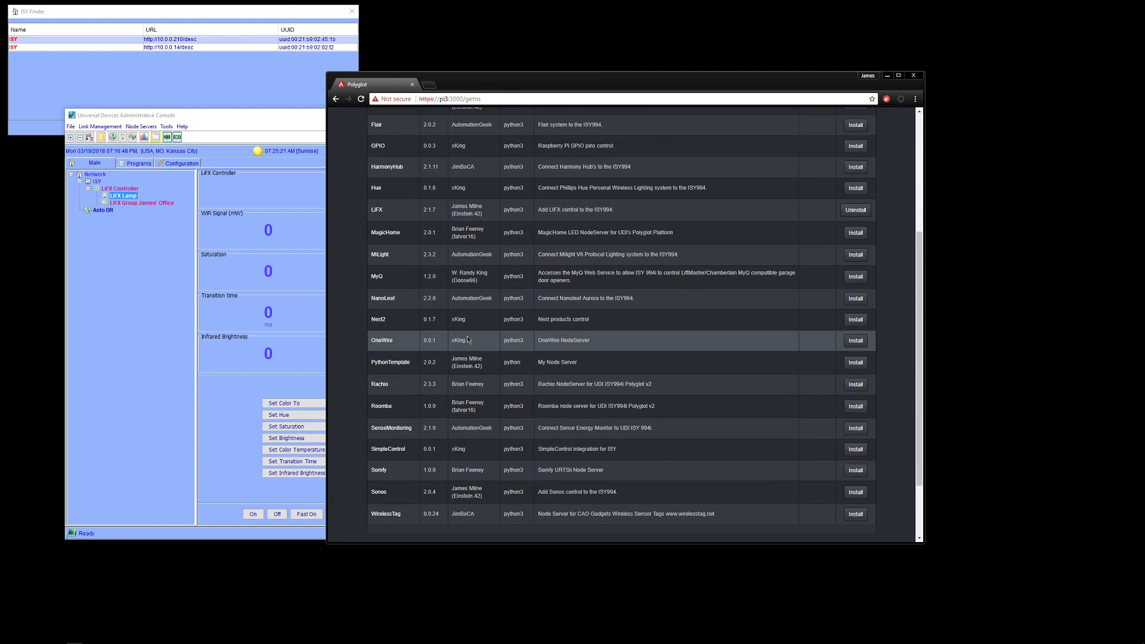
{"action": "scroll", "coordinate": [468, 340], "scroll_direction": "down", "scroll_amount": 1}
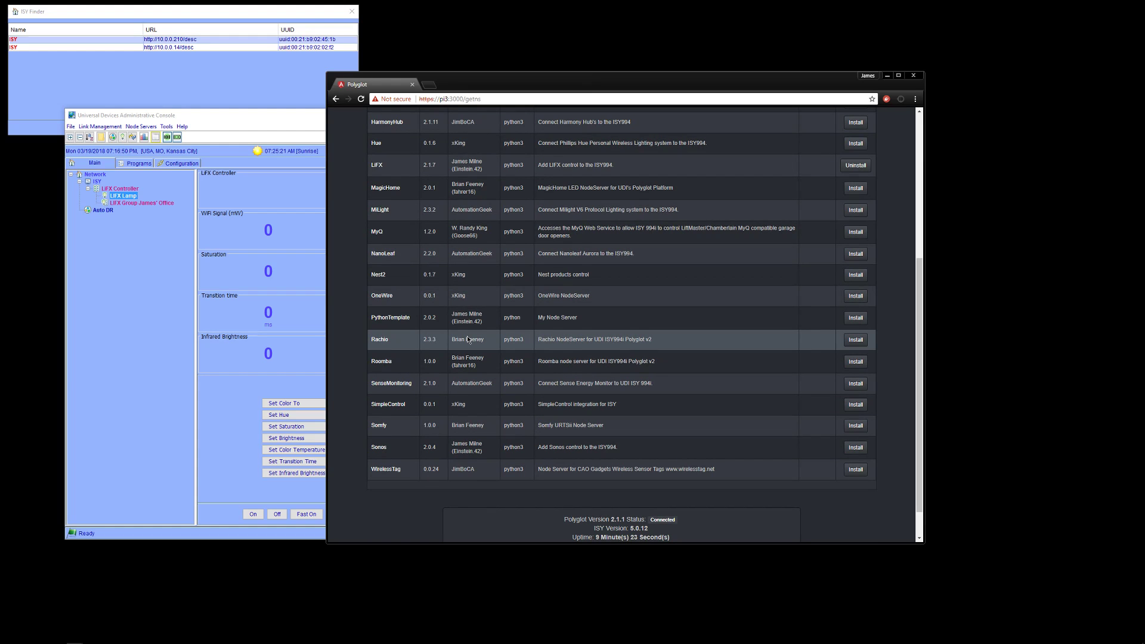
{"action": "scroll", "coordinate": [468, 340], "scroll_direction": "up", "scroll_amount": 5}
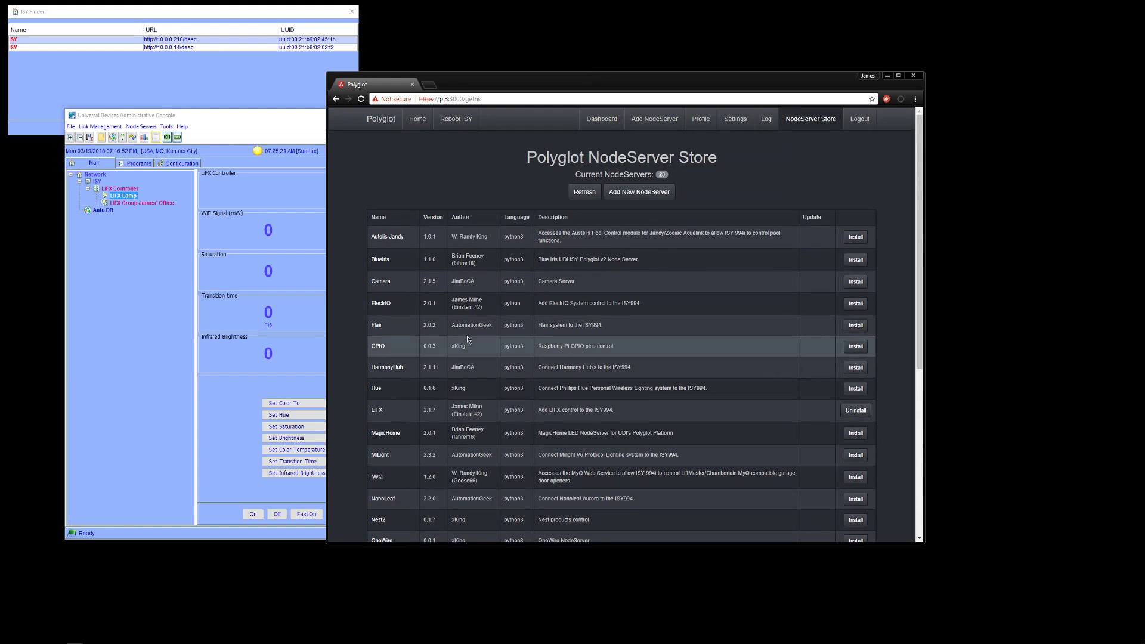